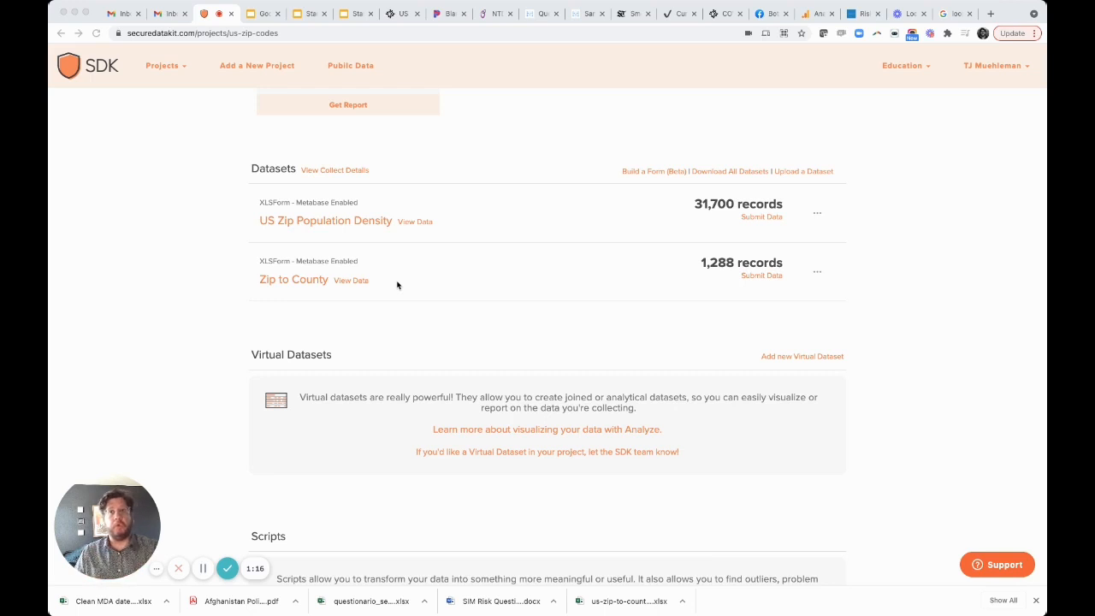
# - Accept combining the linked US Zip Population Density and Zip to County datasets into a single report
pyautogui.click(545, 32)
pyautogui.click(546, 32)
pyautogui.press('Return')
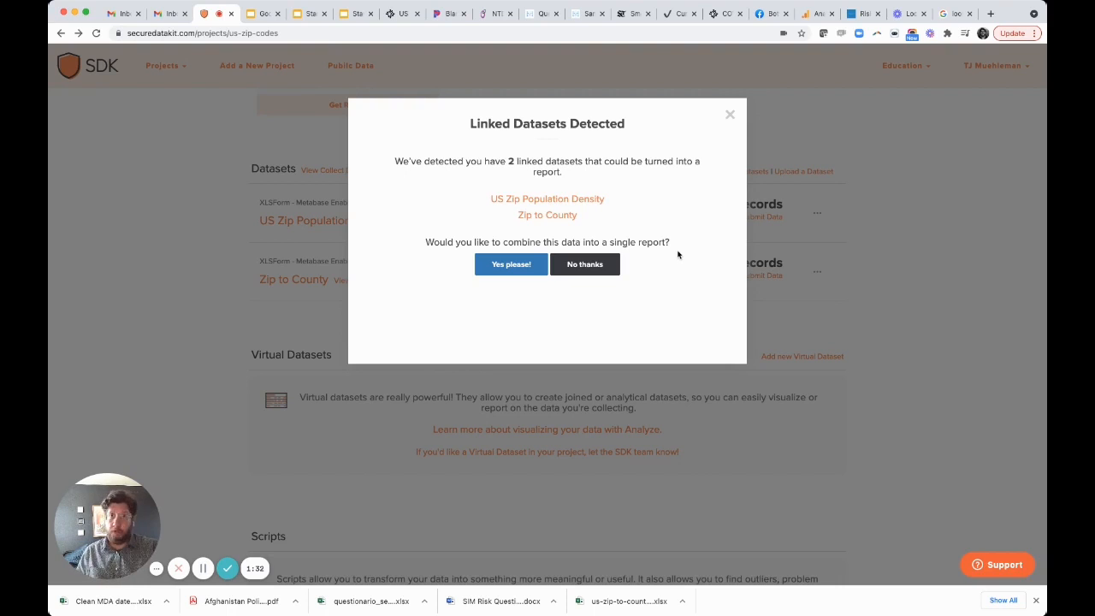
pyautogui.click(533, 266)
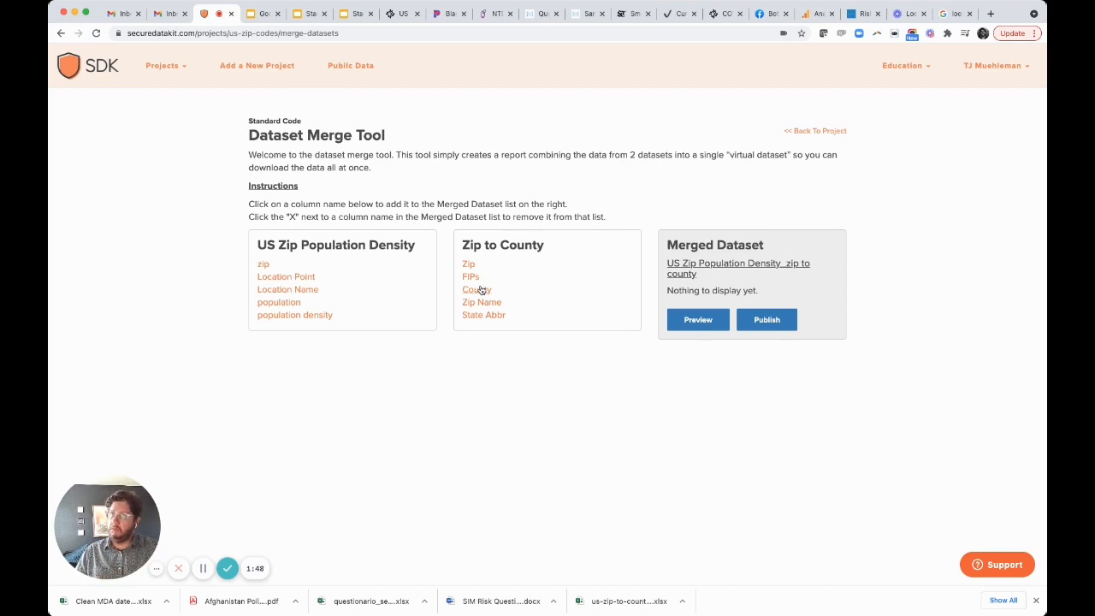
# - Add zip, population, population density, County and Zip Name to the merged dataset, and preview the merged rows
pyautogui.click(264, 266)
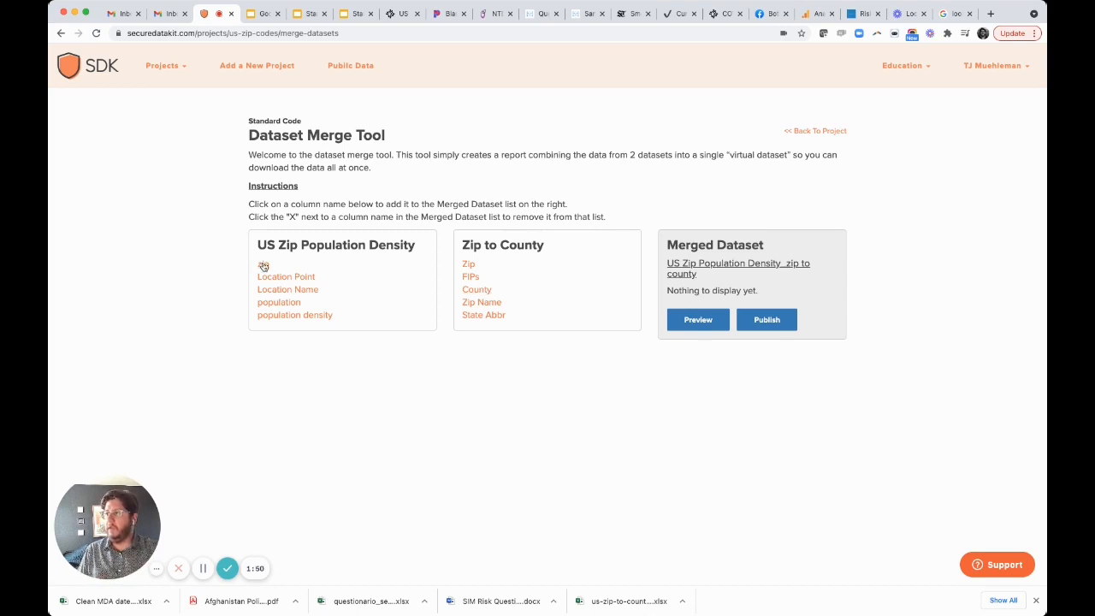
pyautogui.click(279, 303)
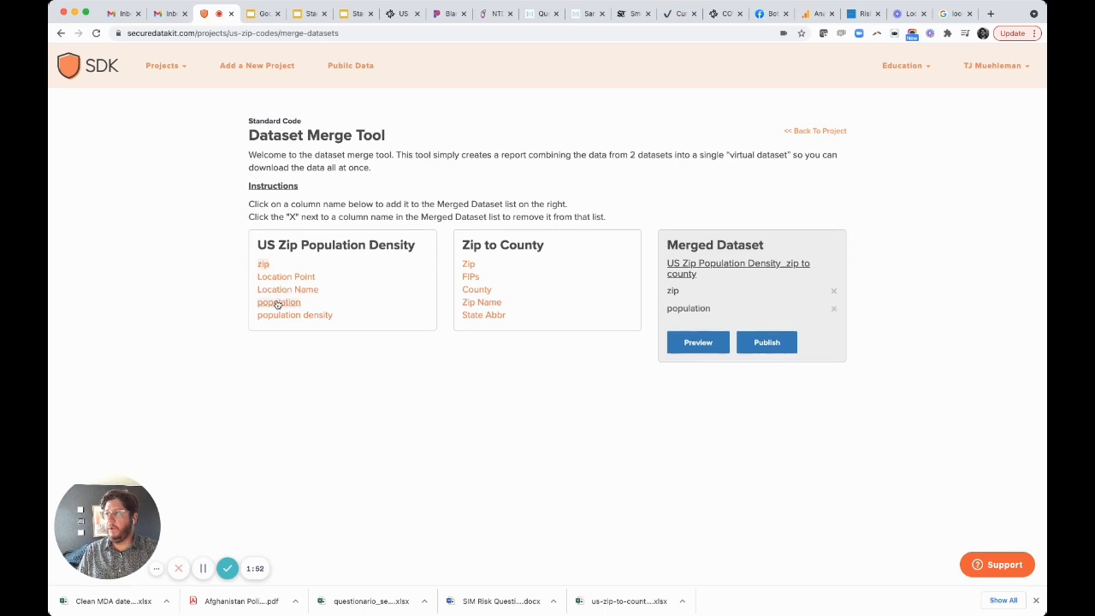
pyautogui.click(298, 316)
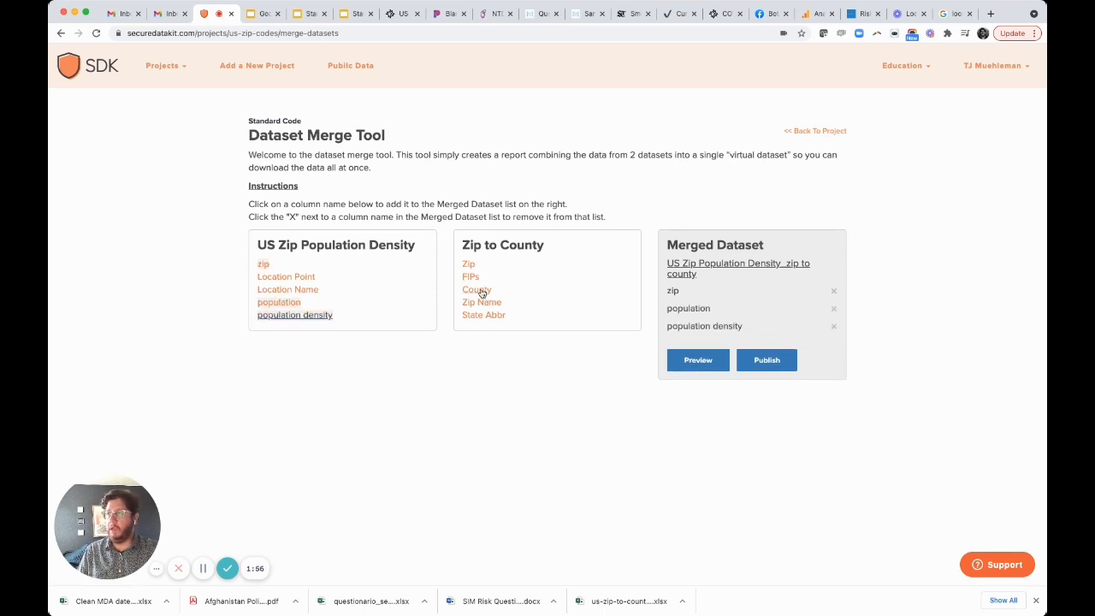
pyautogui.click(478, 290)
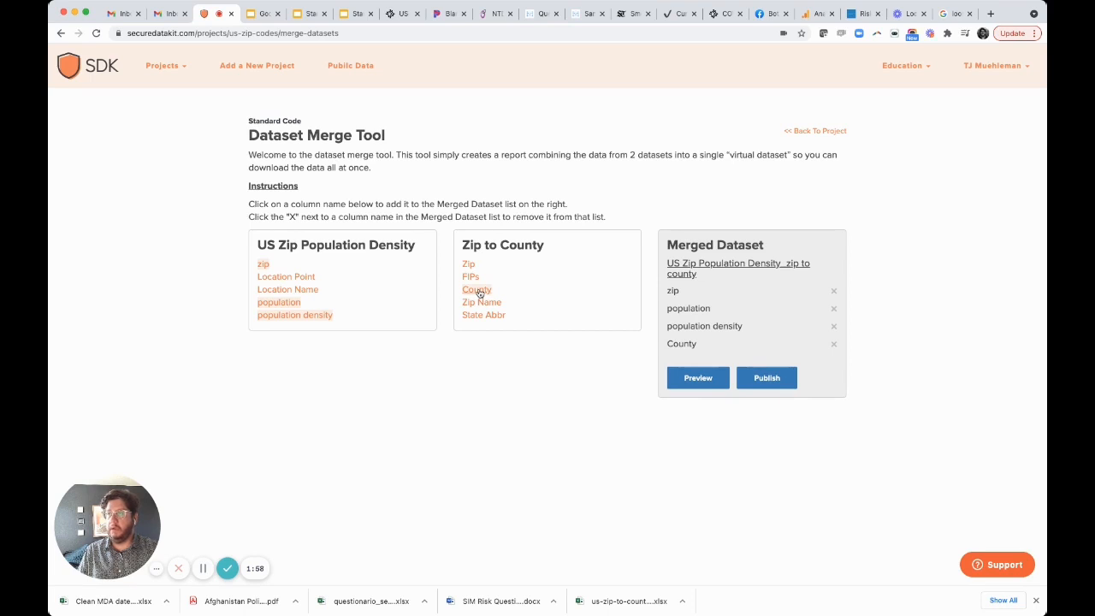
pyautogui.click(492, 304)
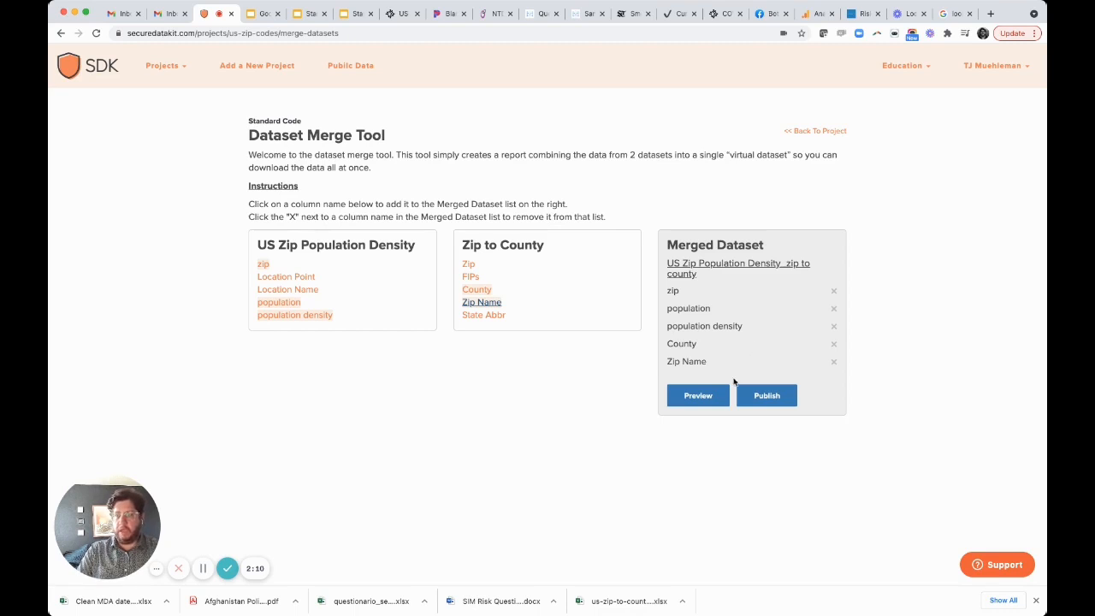
pyautogui.click(717, 396)
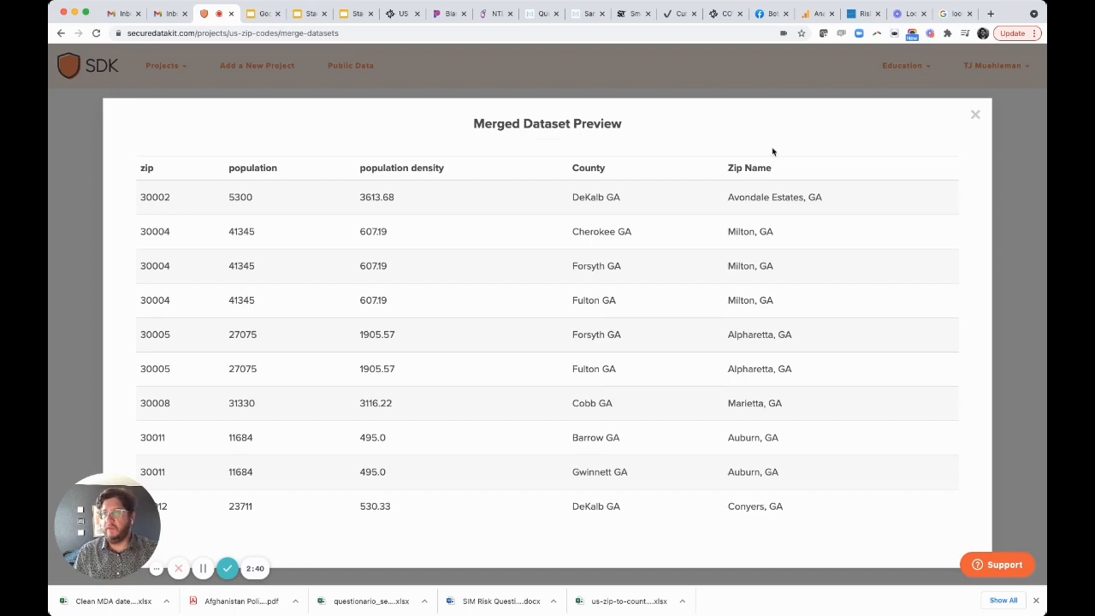
pyautogui.click(974, 117)
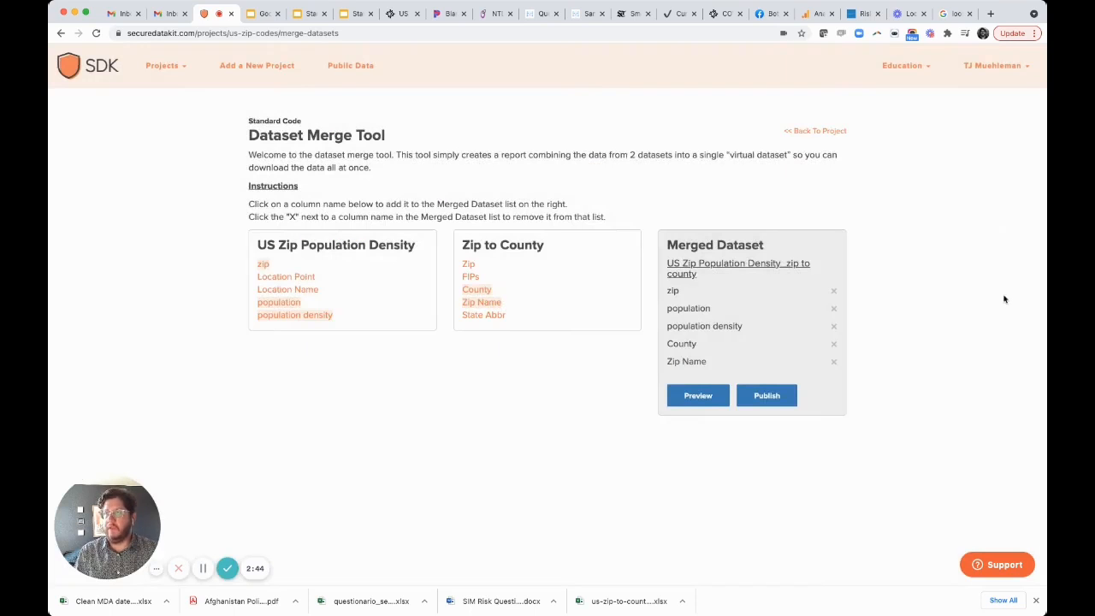
# - Publish the merged dataset with the title County to Zip Merge and the table name county_to_zip_merge
pyautogui.click(776, 396)
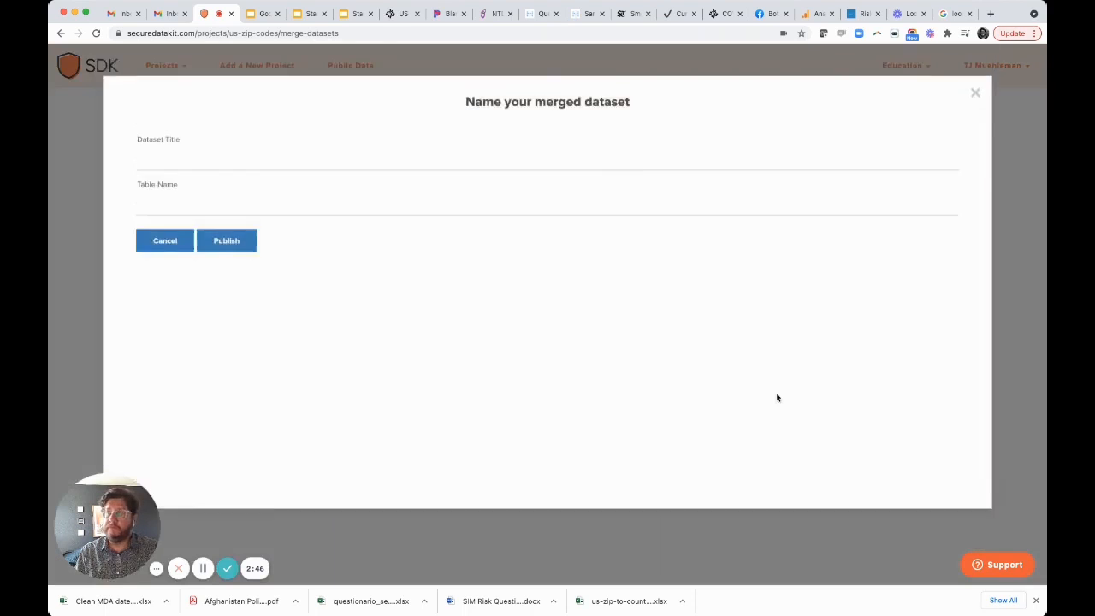
pyautogui.click(346, 181)
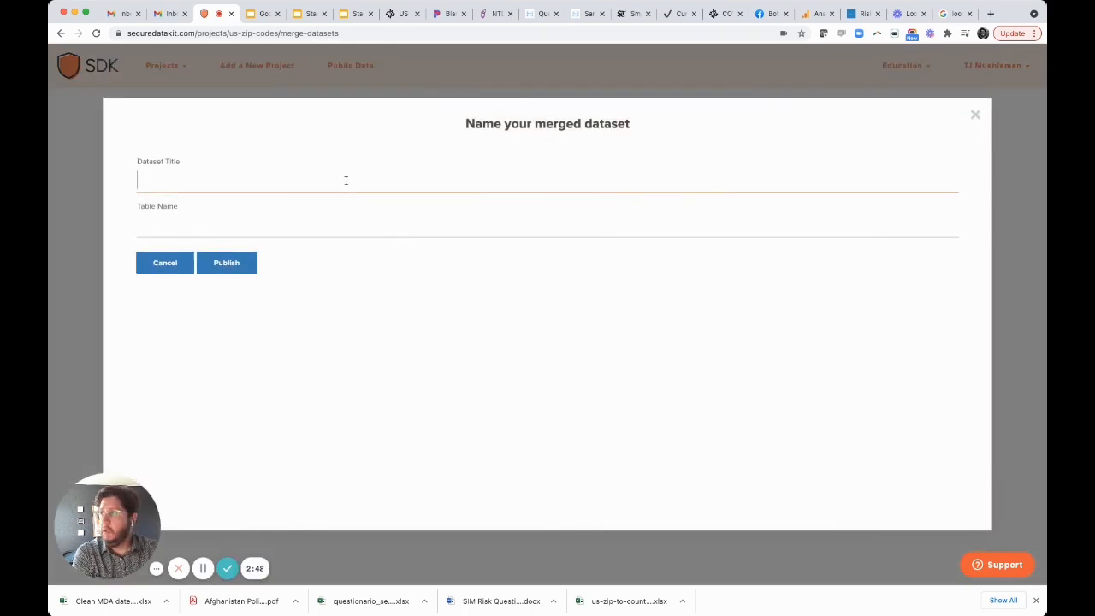
pyautogui.click(235, 207)
pyautogui.click(370, 232)
pyautogui.click(189, 256)
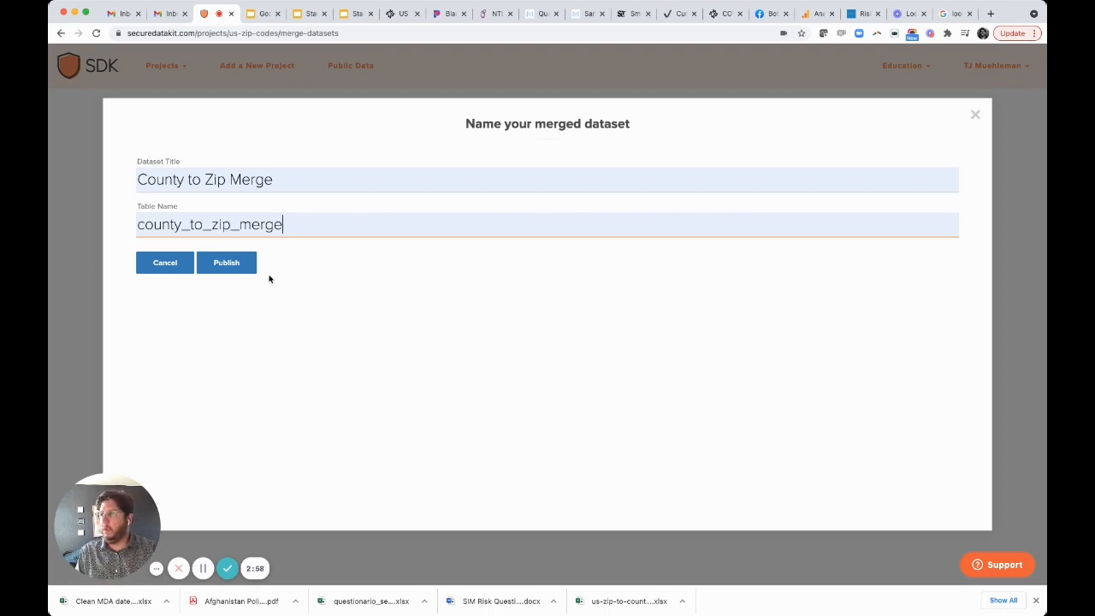
pyautogui.click(239, 270)
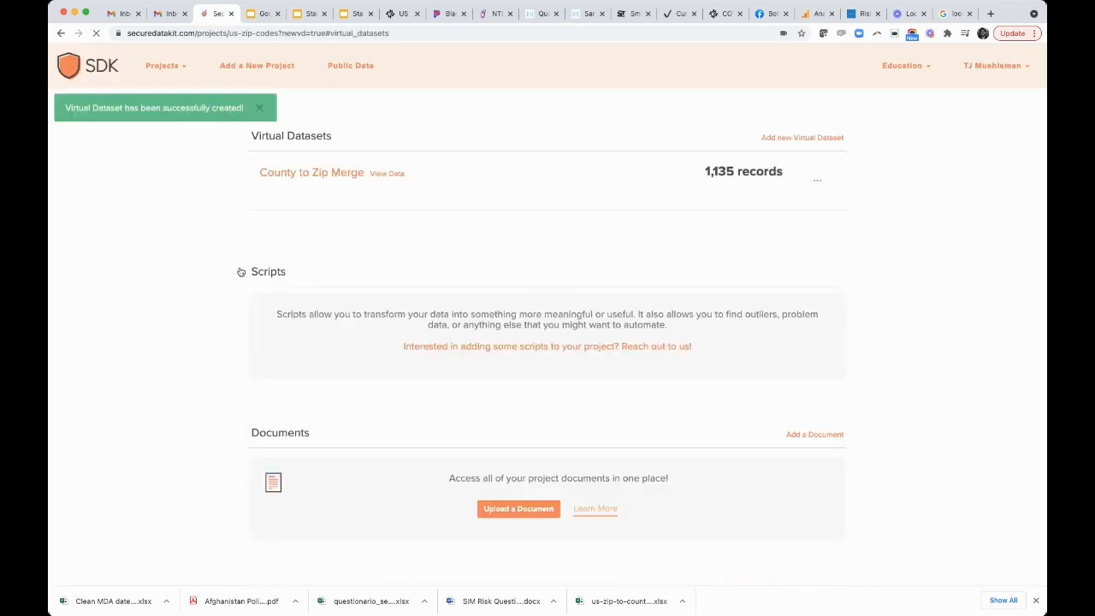
# - Open the County to Zip Merge virtual dataset and examine its records
pyautogui.scroll(5, 238, 147)
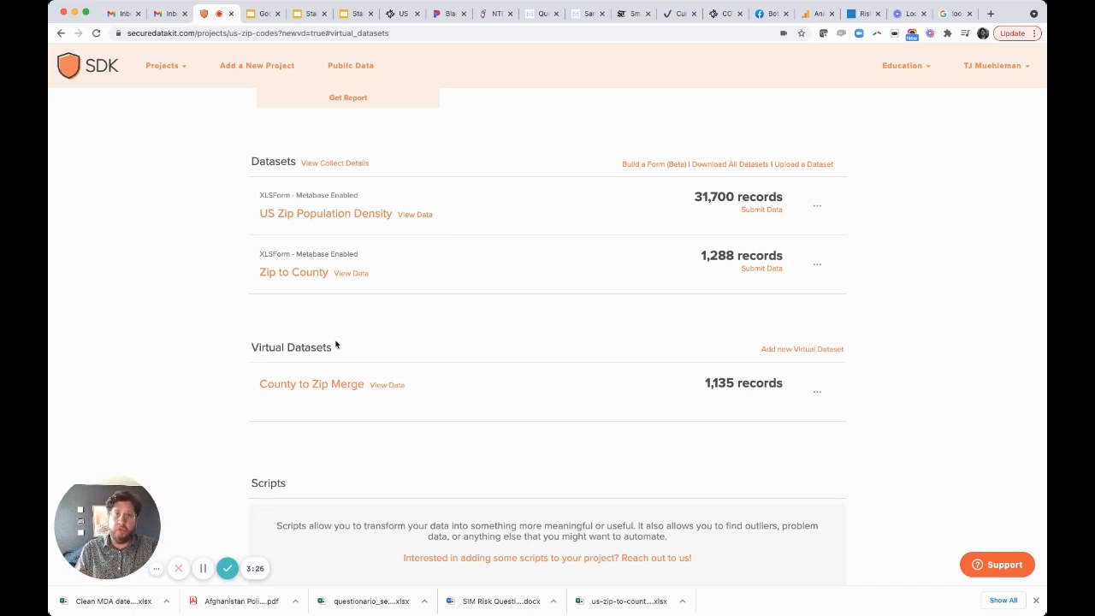
pyautogui.click(360, 389)
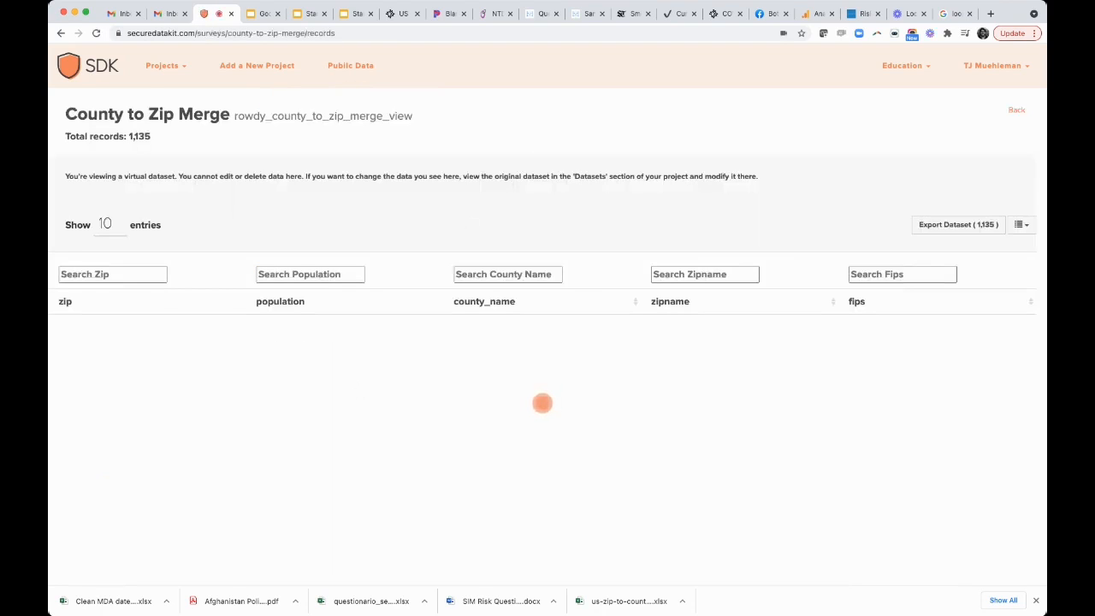
pyautogui.scroll(-3, 442, 213)
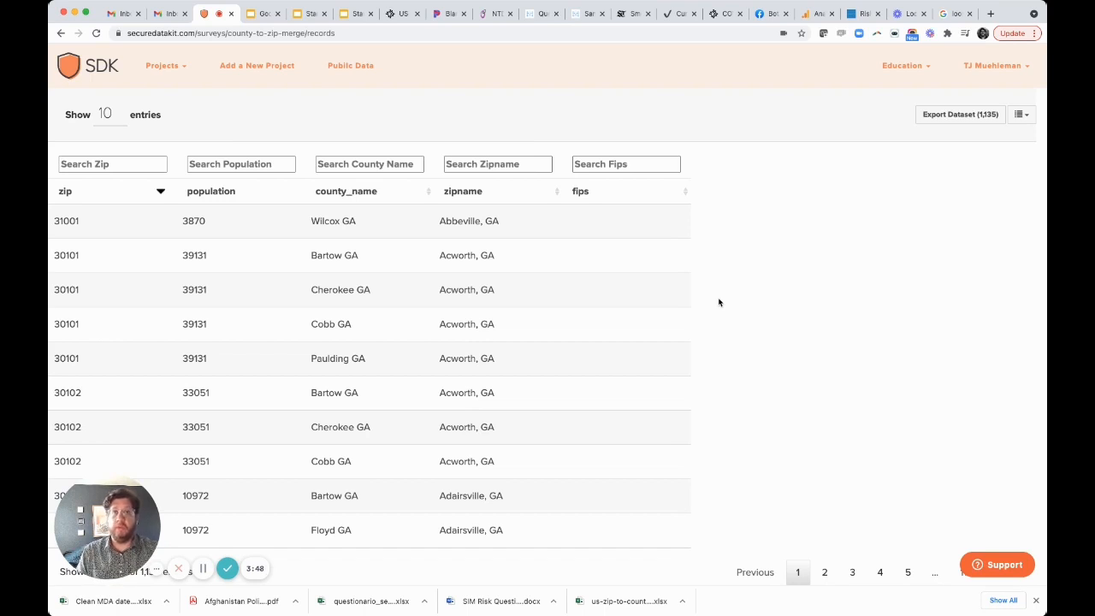
pyautogui.click(227, 566)
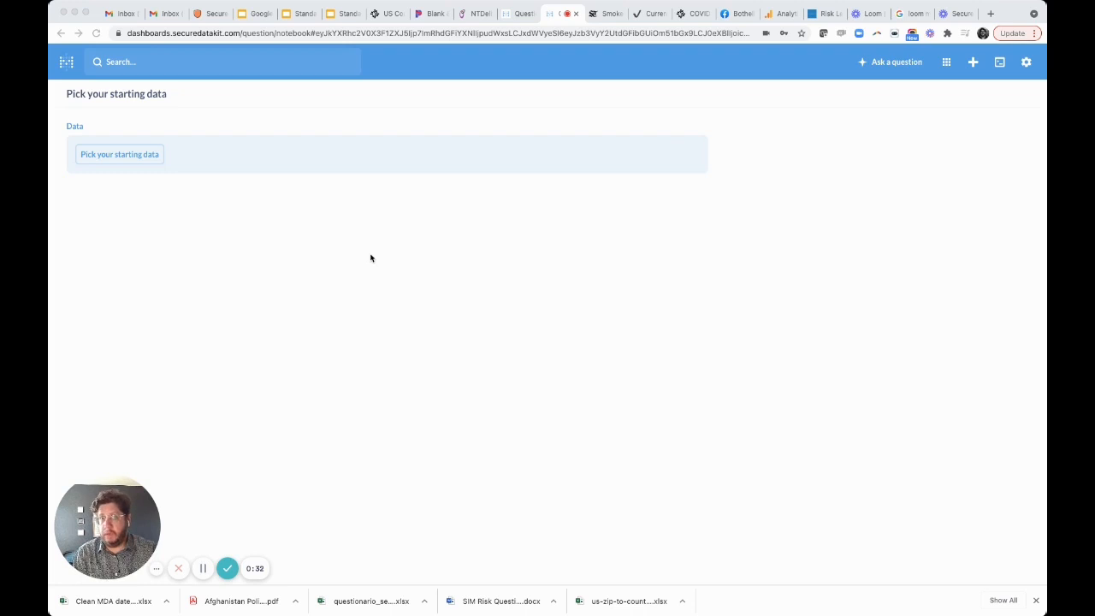
# - Choose Rowdy County To Zip Merge View as the question's starting data and preview its rows
pyautogui.click(152, 159)
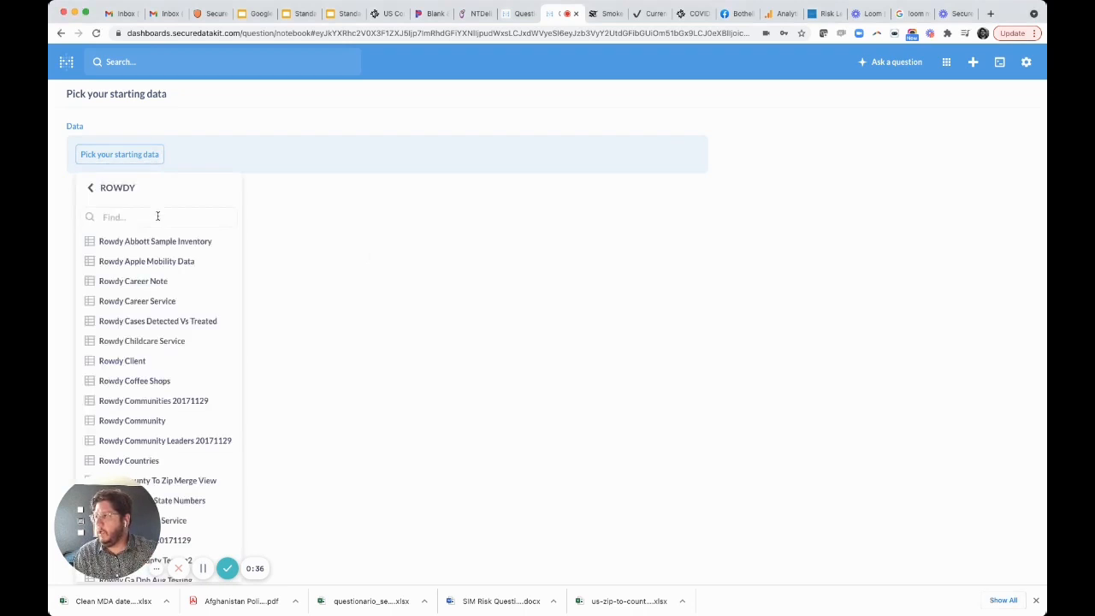
pyautogui.write('count')
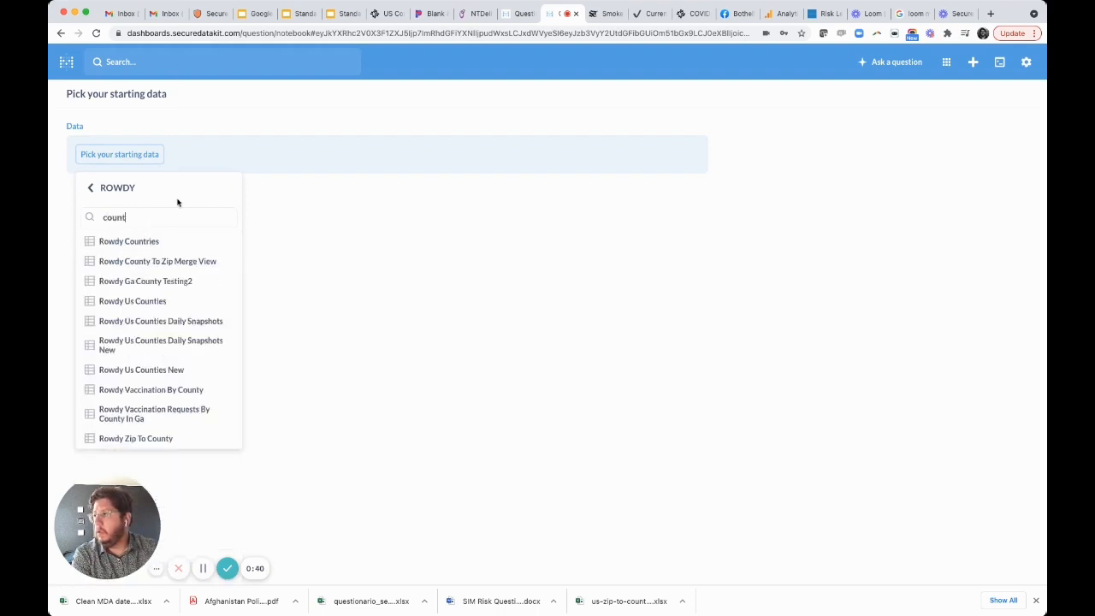
pyautogui.click(175, 262)
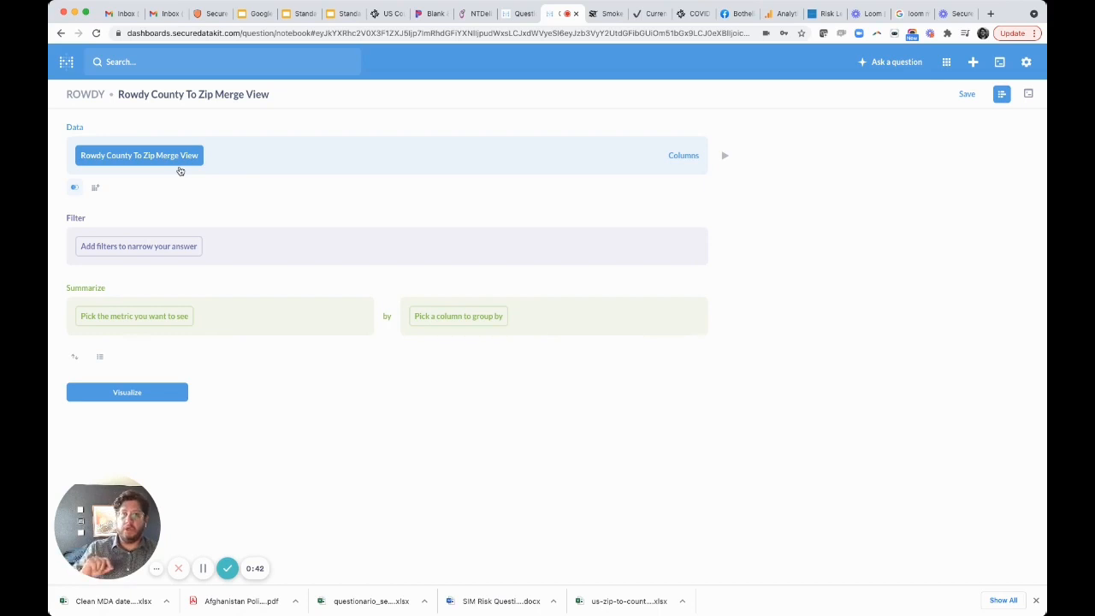
pyautogui.click(725, 160)
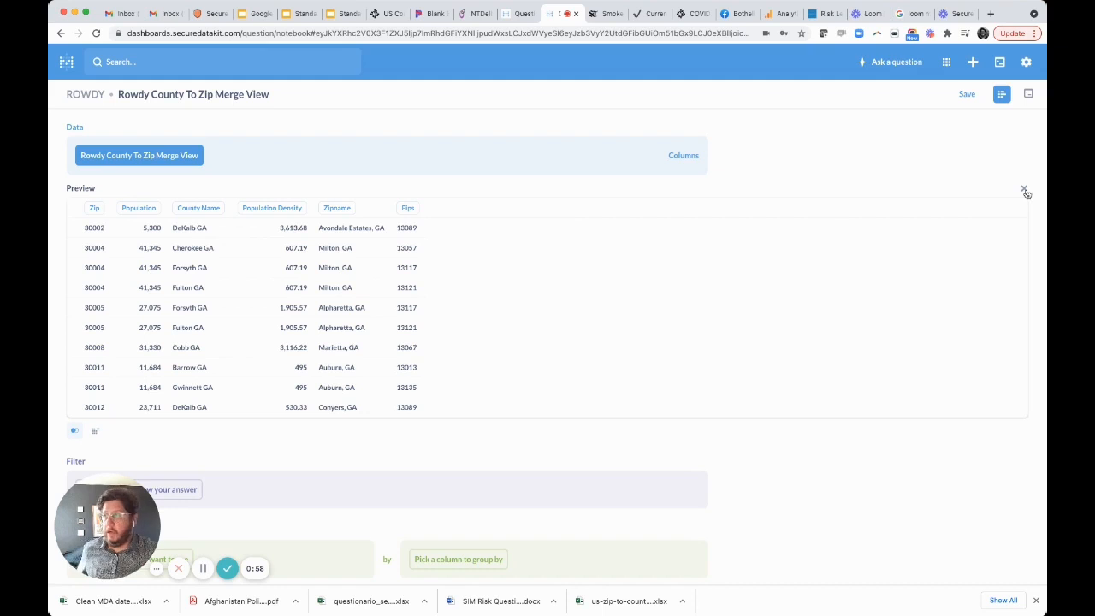
pyautogui.click(1025, 190)
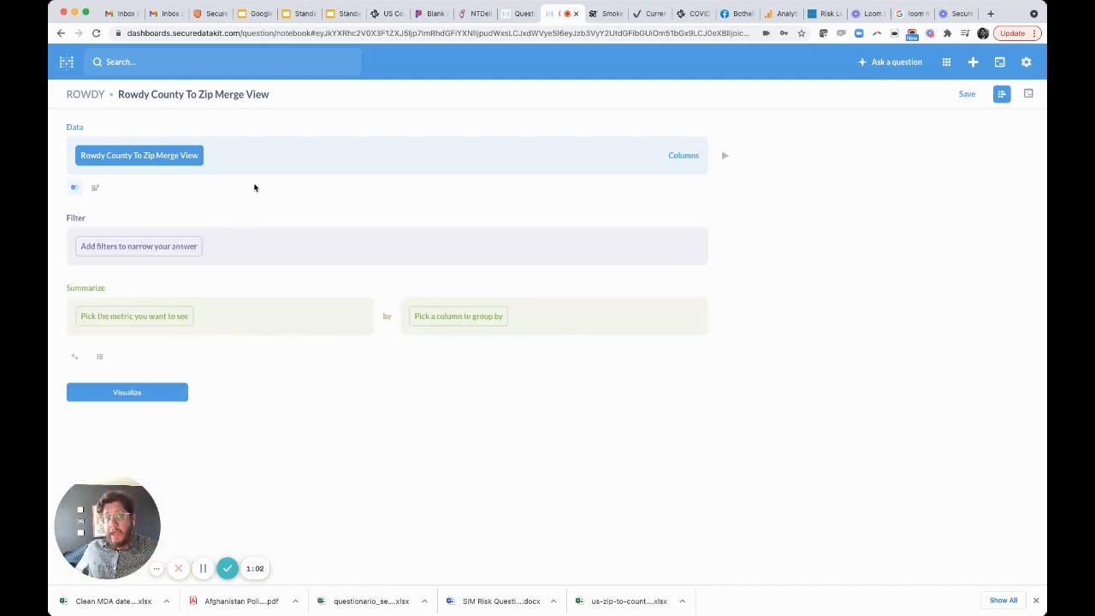
# - Join the Rowdy Us Counties New table to the merge view where Fips equals County ID
pyautogui.click(74, 187)
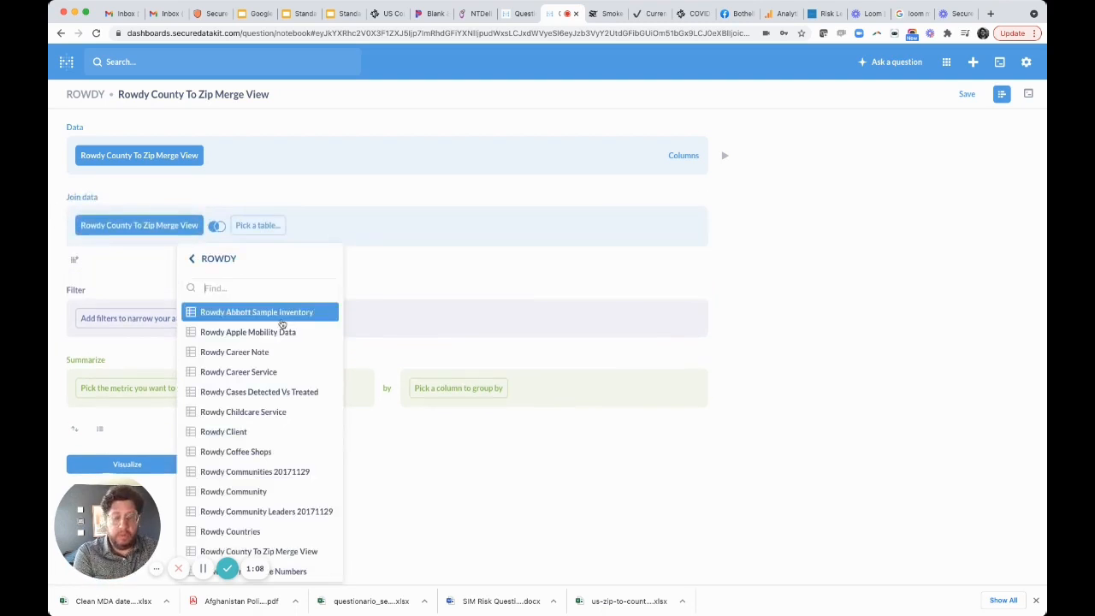
pyautogui.write('count')
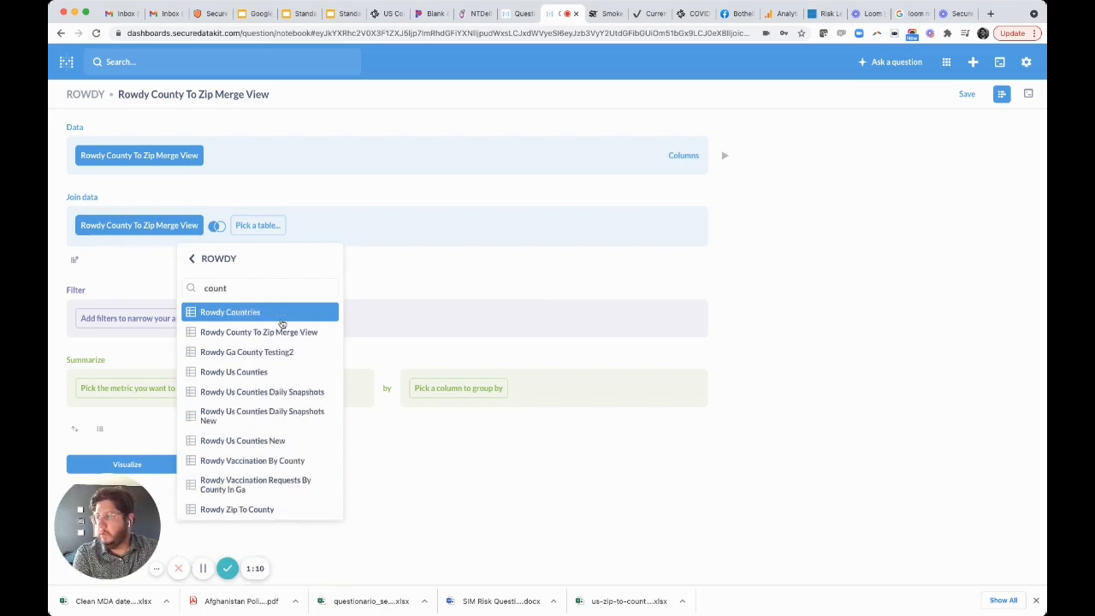
pyautogui.click(315, 439)
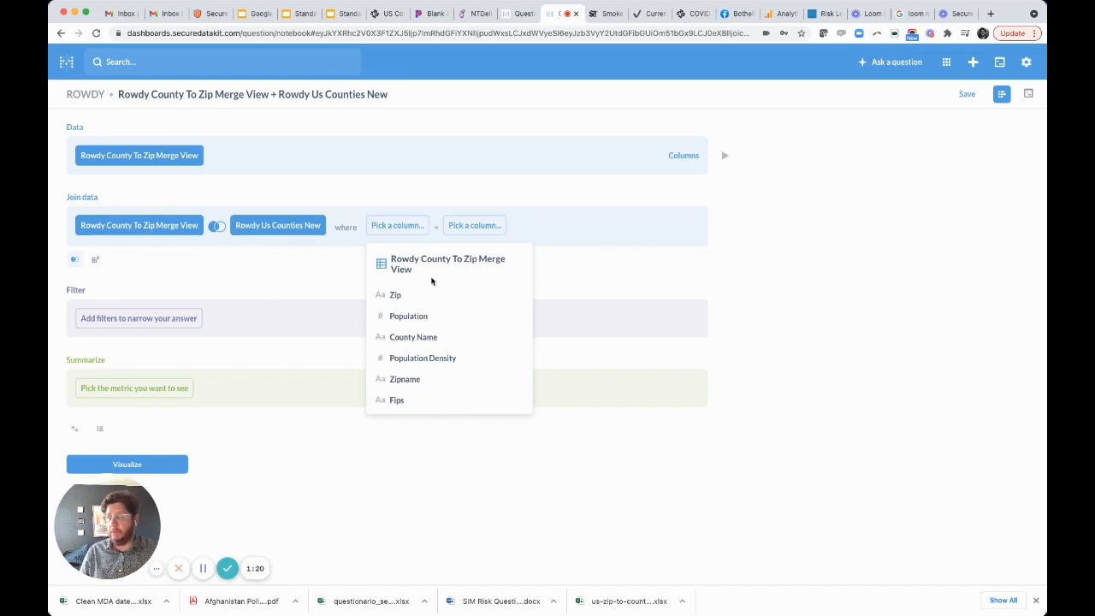
pyautogui.click(413, 402)
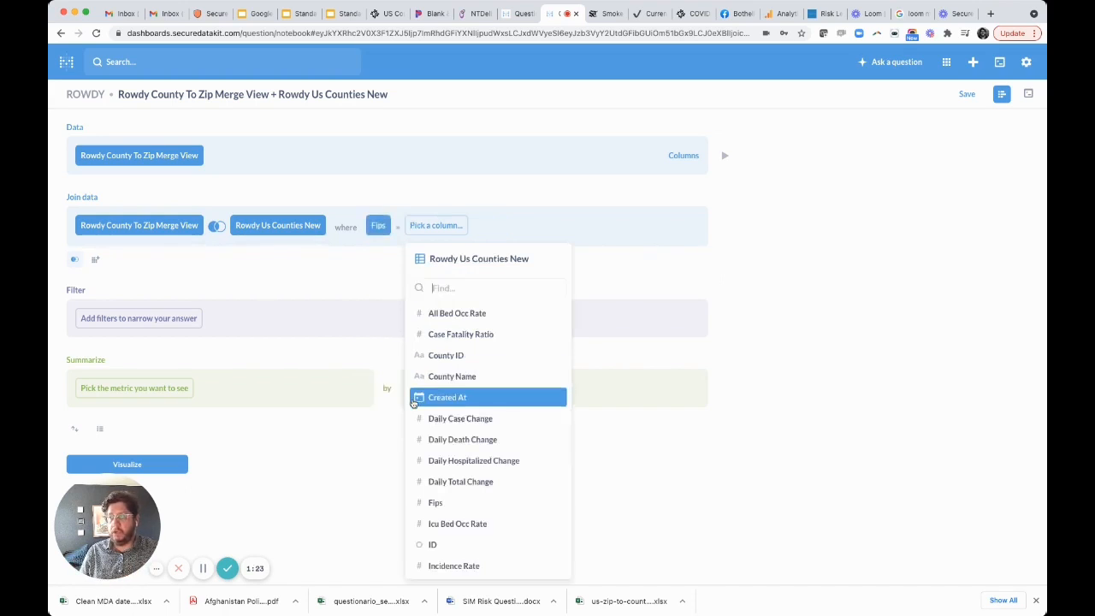
pyautogui.click(469, 363)
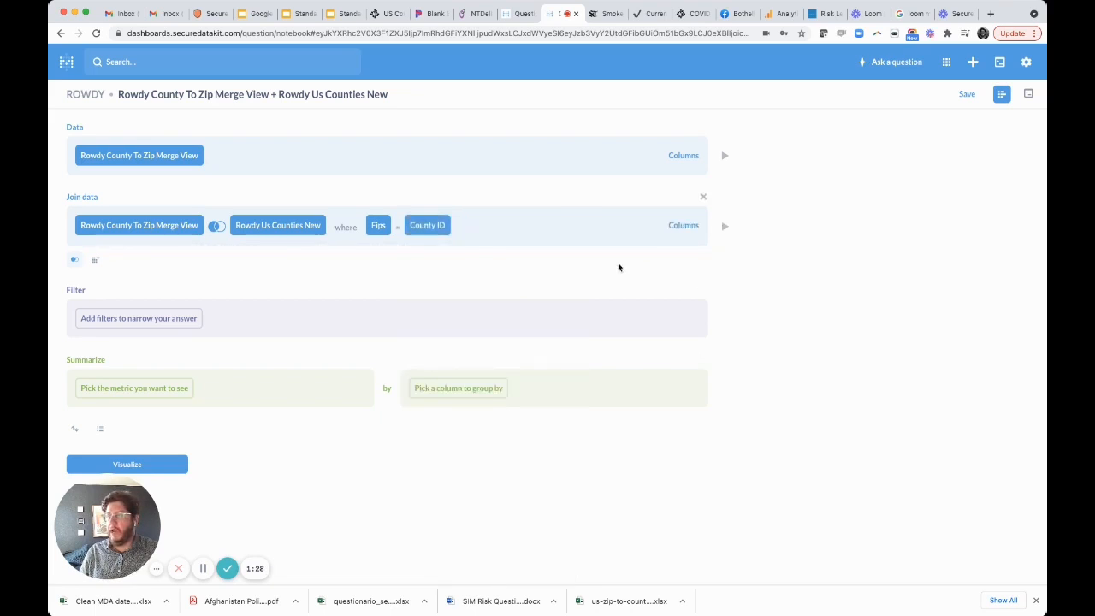
# - Preview the joined data and examine the county columns added to the zip records, then close the preview
pyautogui.click(726, 229)
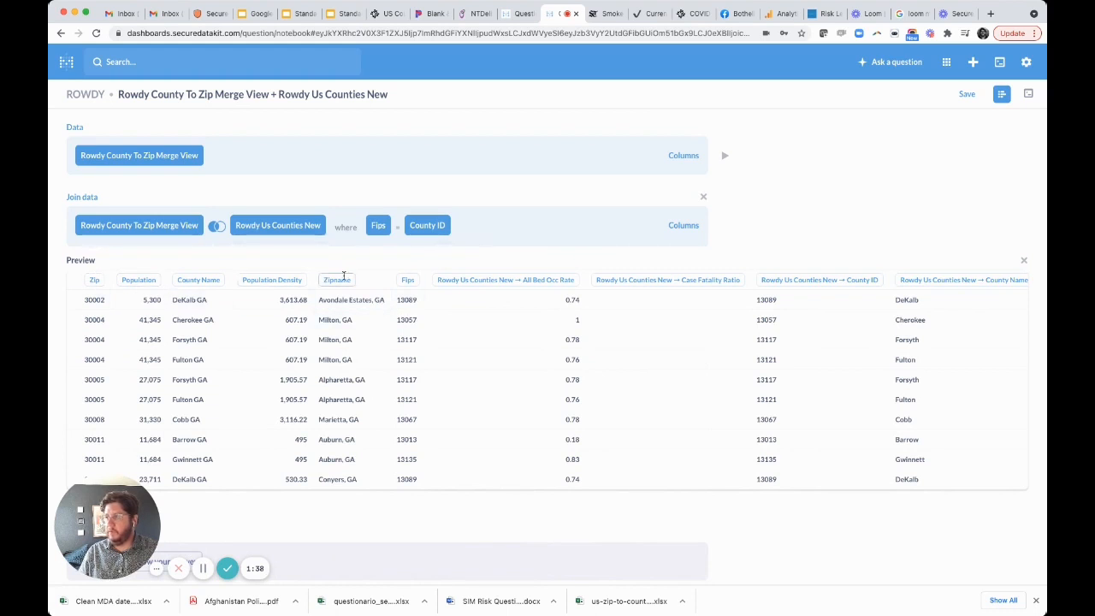
pyautogui.hscroll(5, 677, 298)
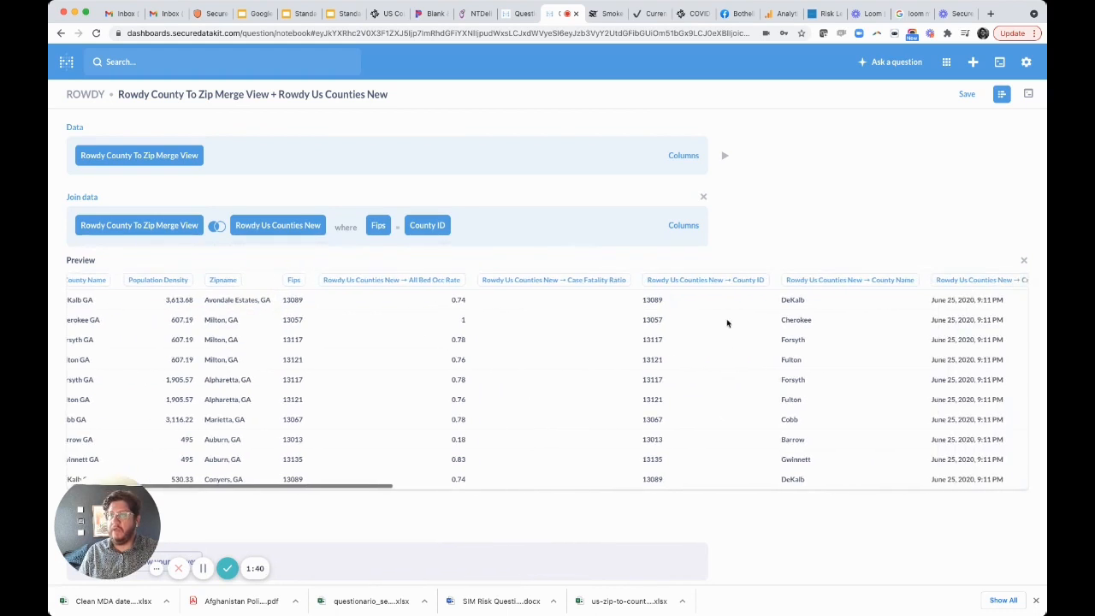
pyautogui.hscroll(3, 726, 319)
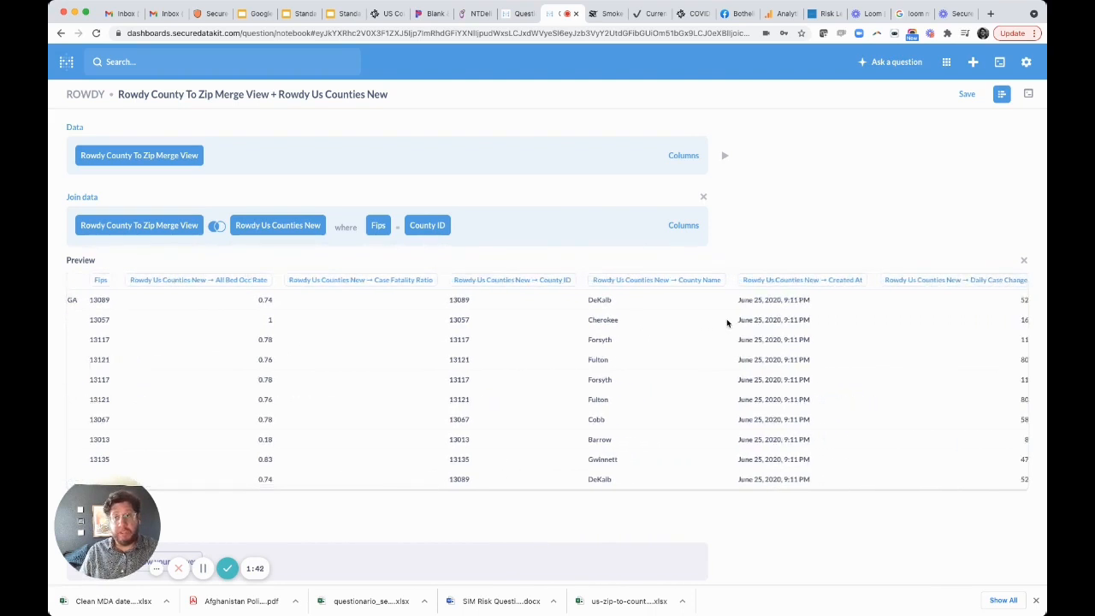
pyautogui.hscroll(9, 726, 319)
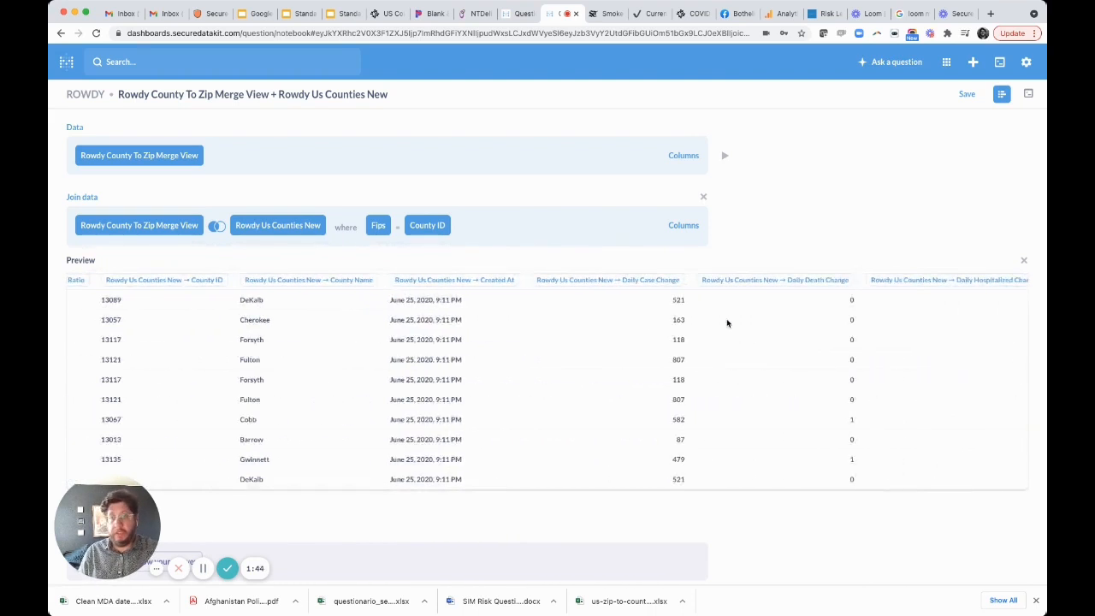
pyautogui.hscroll(-10, 727, 319)
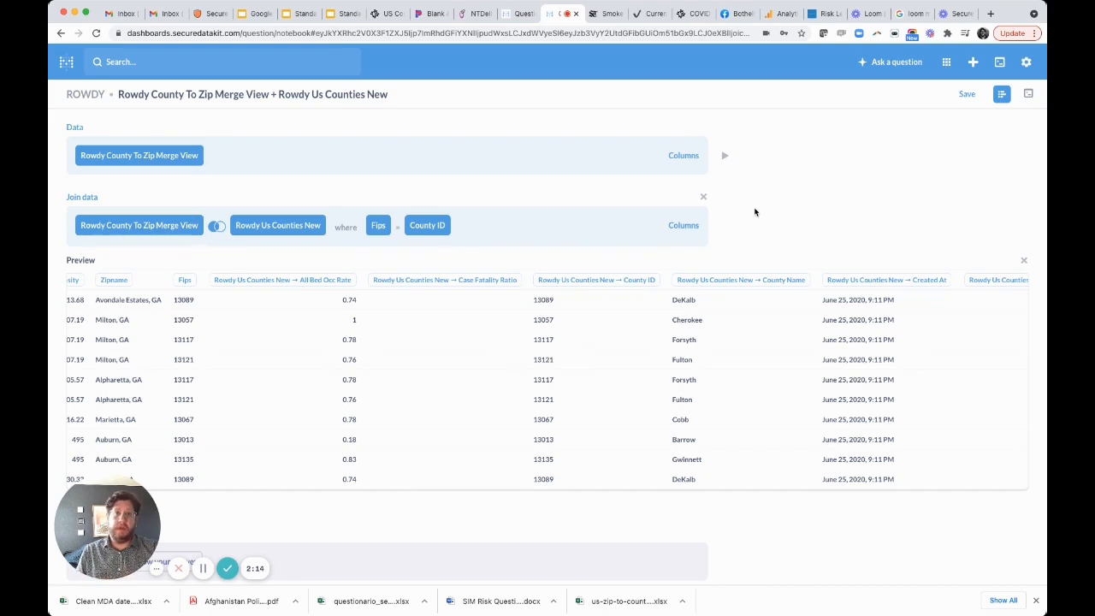
pyautogui.scroll(-2, 755, 212)
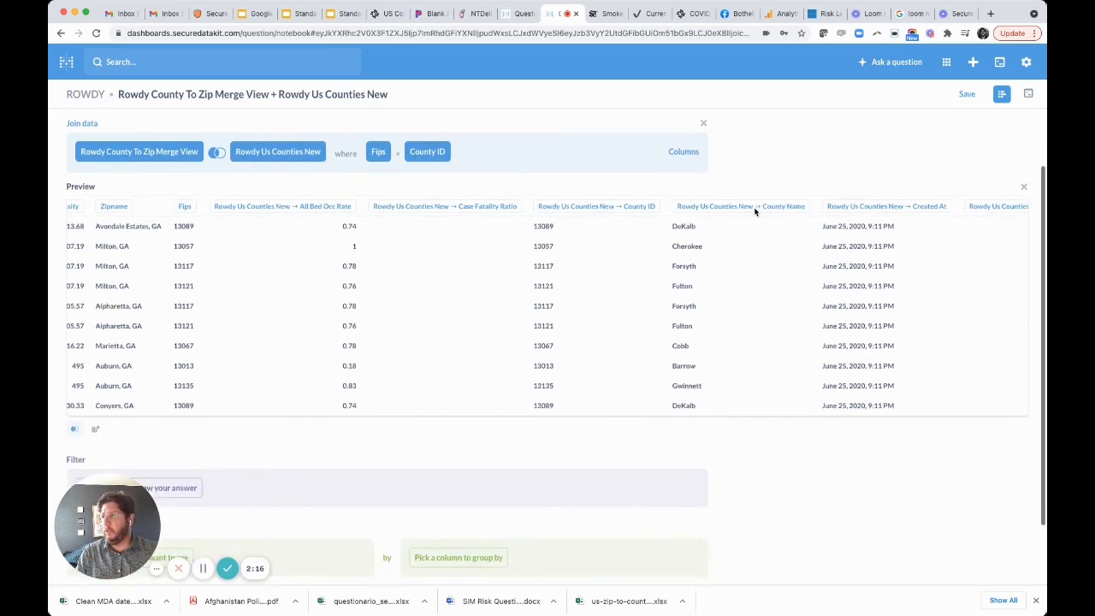
pyautogui.click(1024, 187)
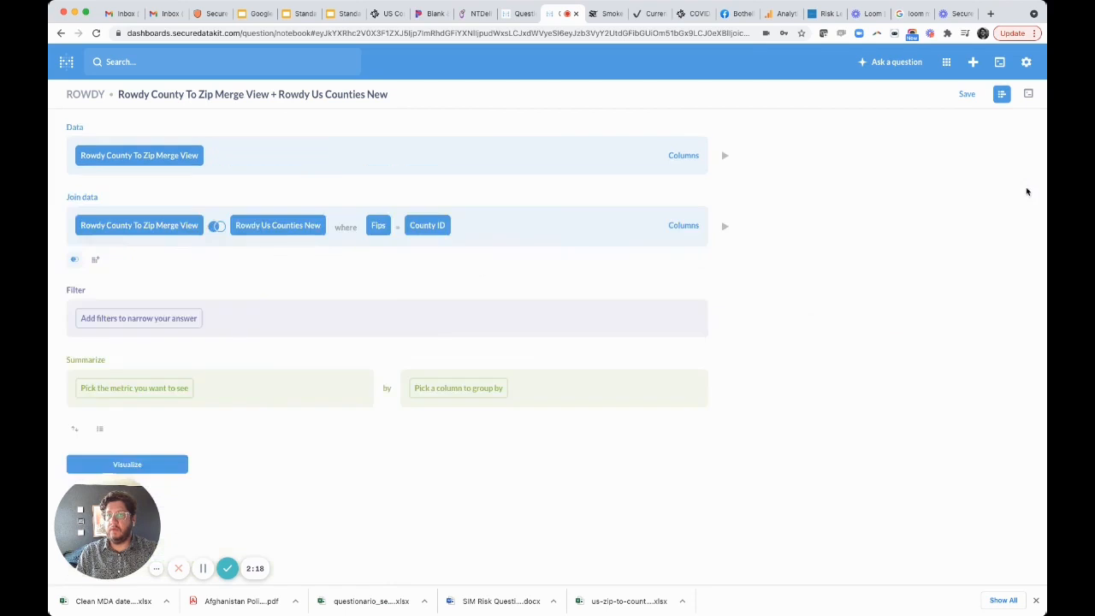
# - Start a custom column formula dividing Rowdy Us Counties New's Seven Day Case Avg by that table's Population
pyautogui.click(96, 263)
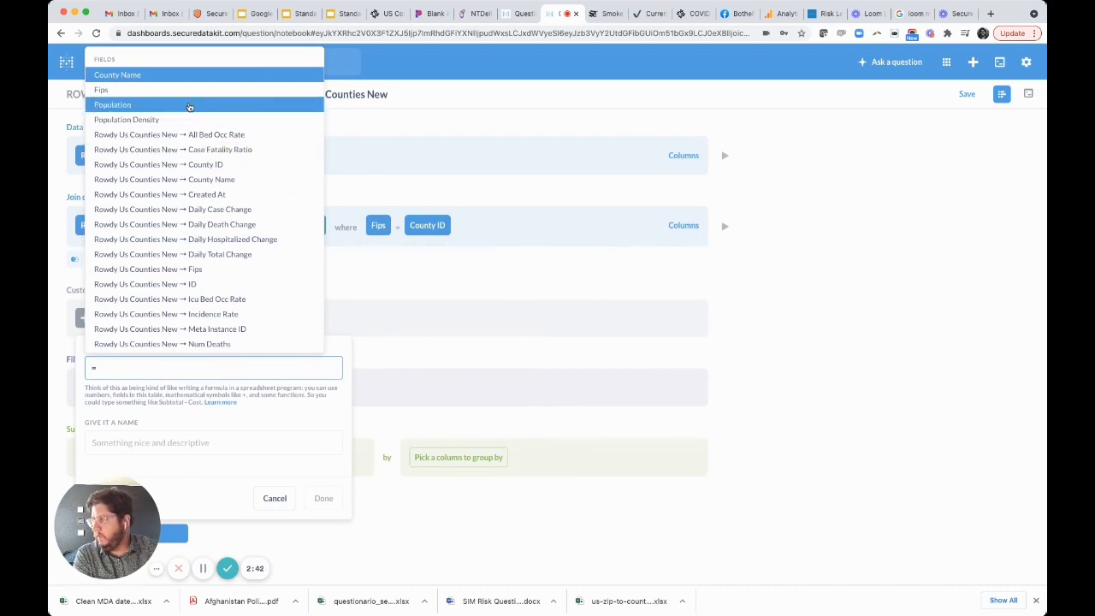
pyautogui.write('seven')
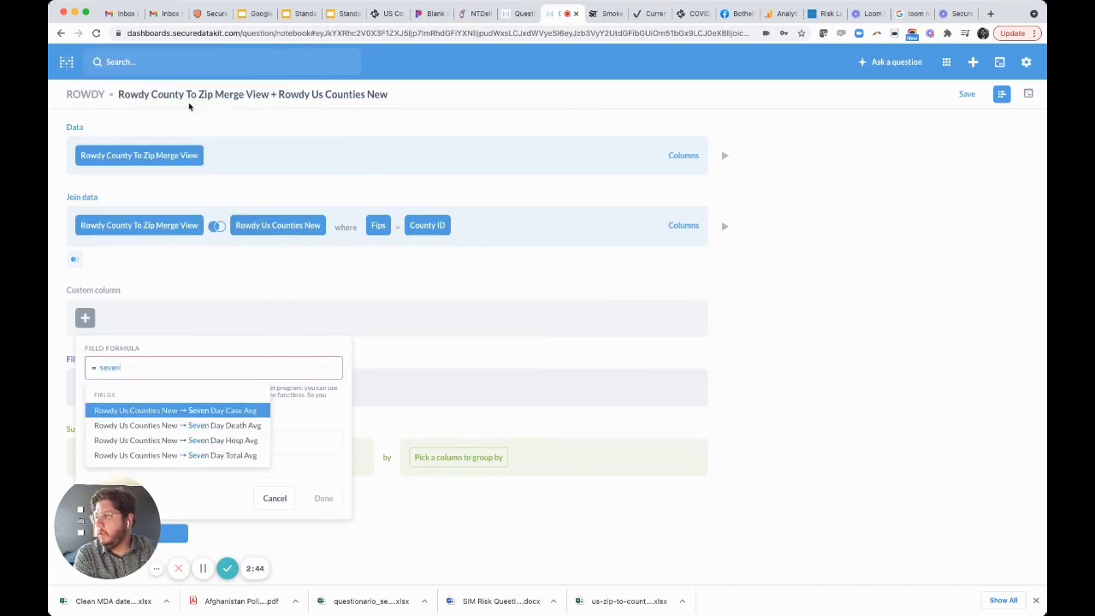
pyautogui.click(231, 411)
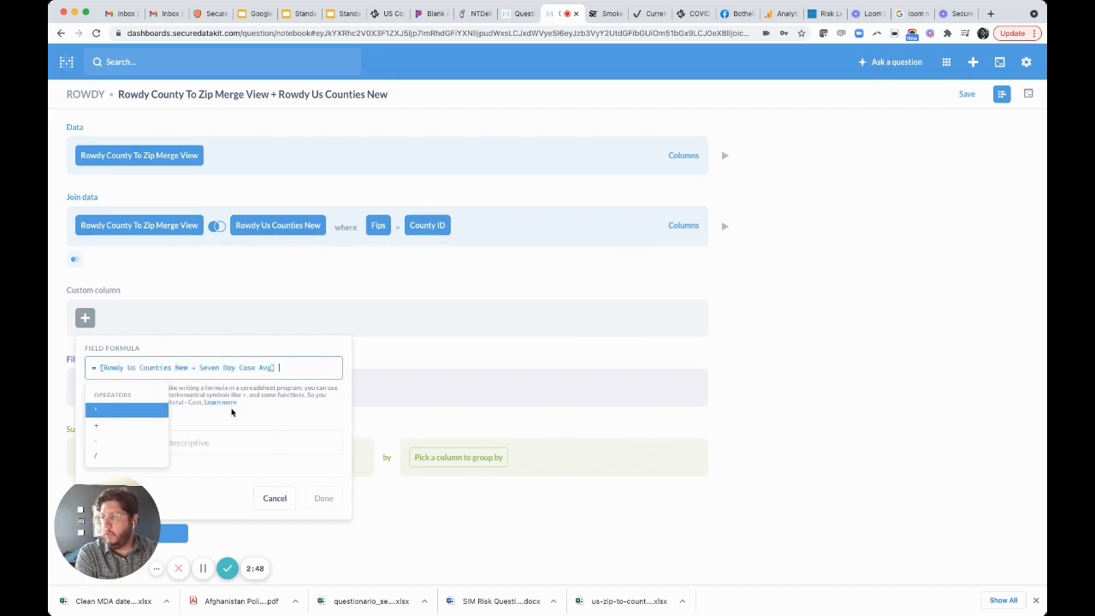
pyautogui.write('/ ')
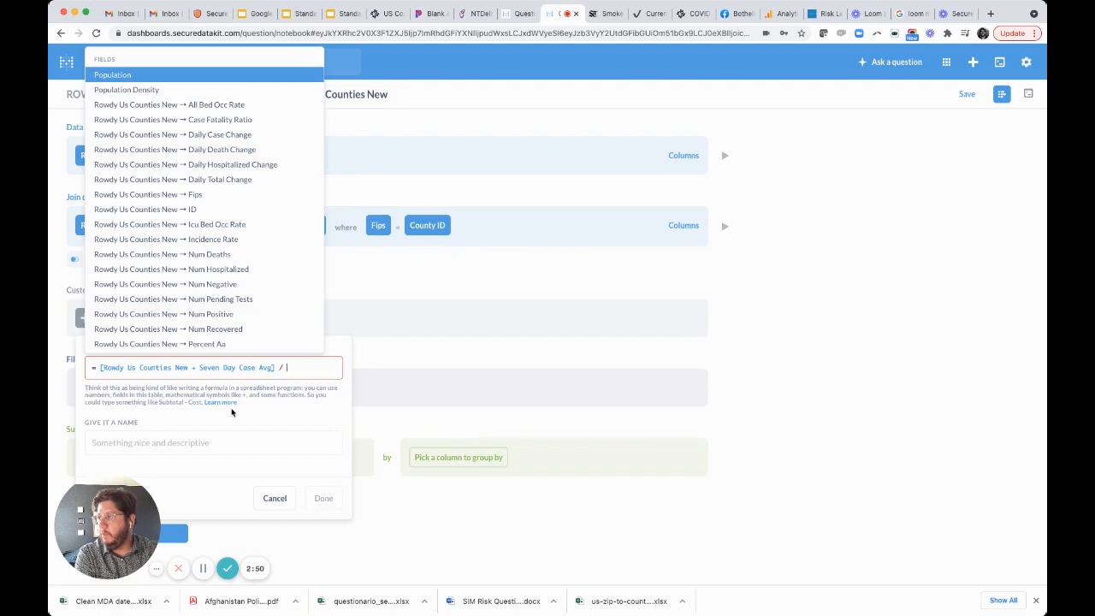
pyautogui.write('popl')
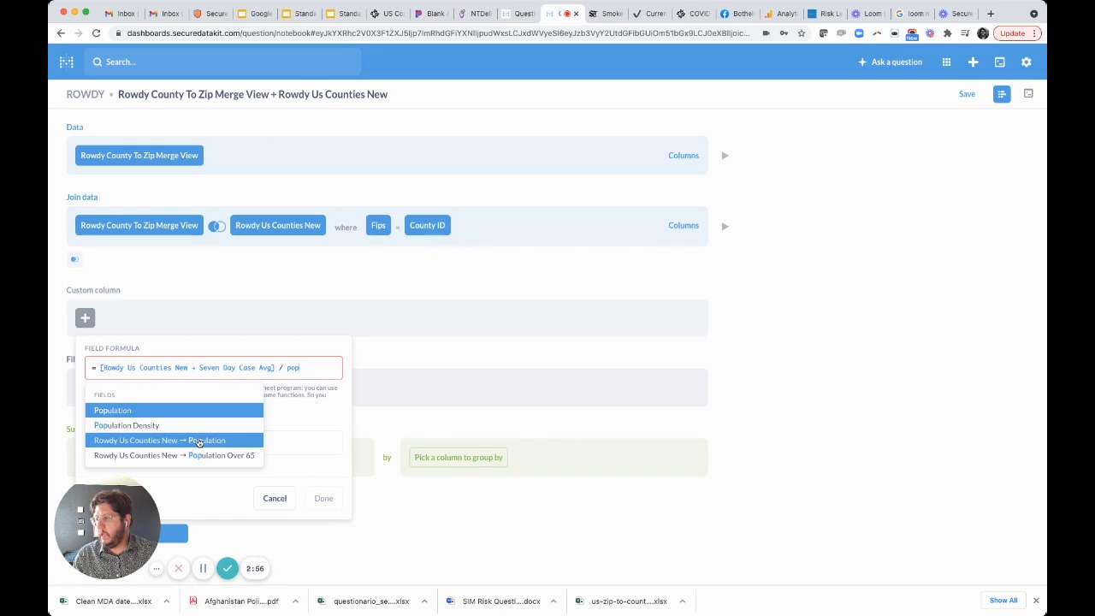
pyautogui.click(198, 441)
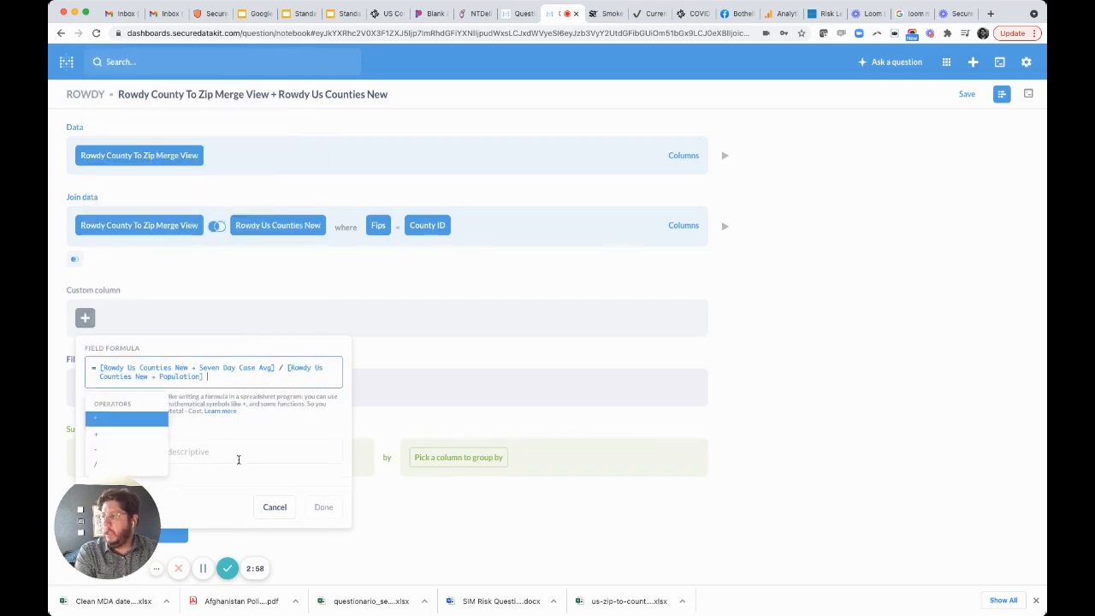
# - Enclose the division in parentheses and multiply it by 100000 in the custom column formula
pyautogui.write(')')
pyautogui.click(102, 367)
pyautogui.write('(')
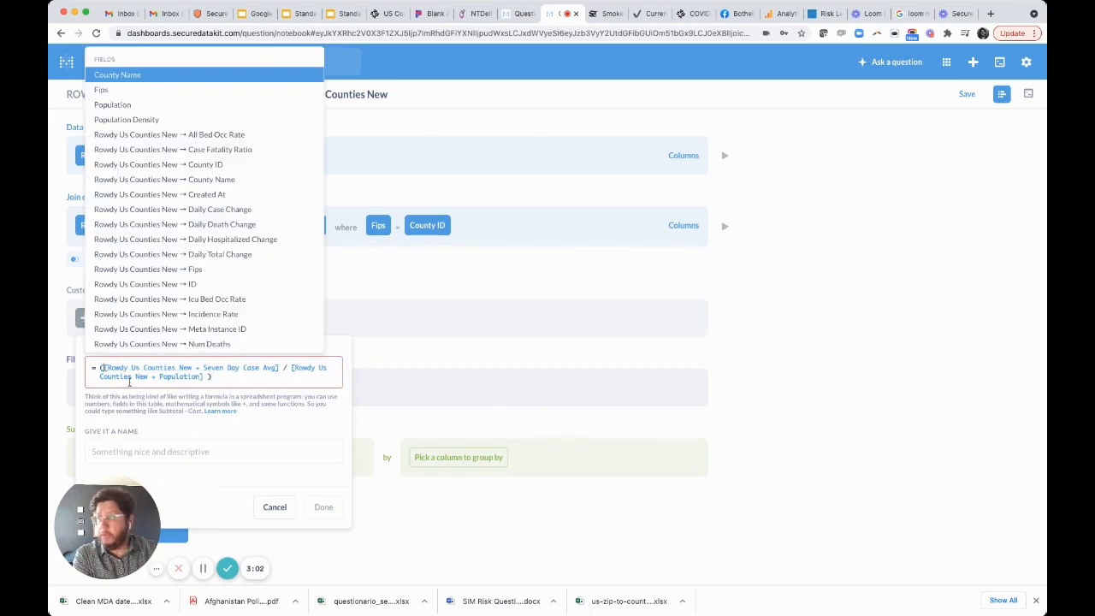
pyautogui.click(249, 378)
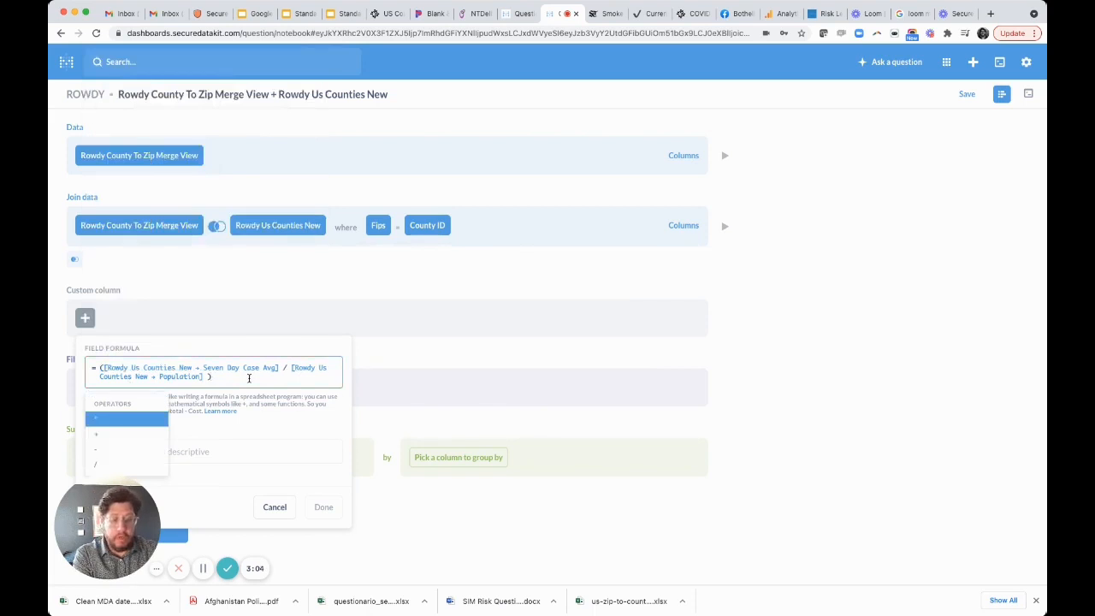
pyautogui.write('*100')
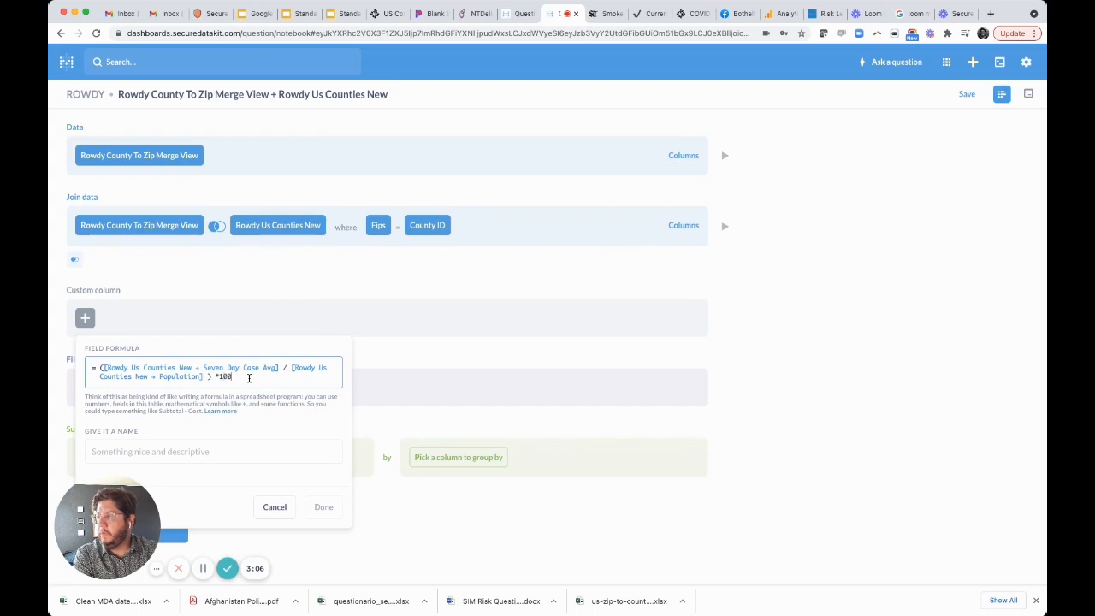
pyautogui.write('000')
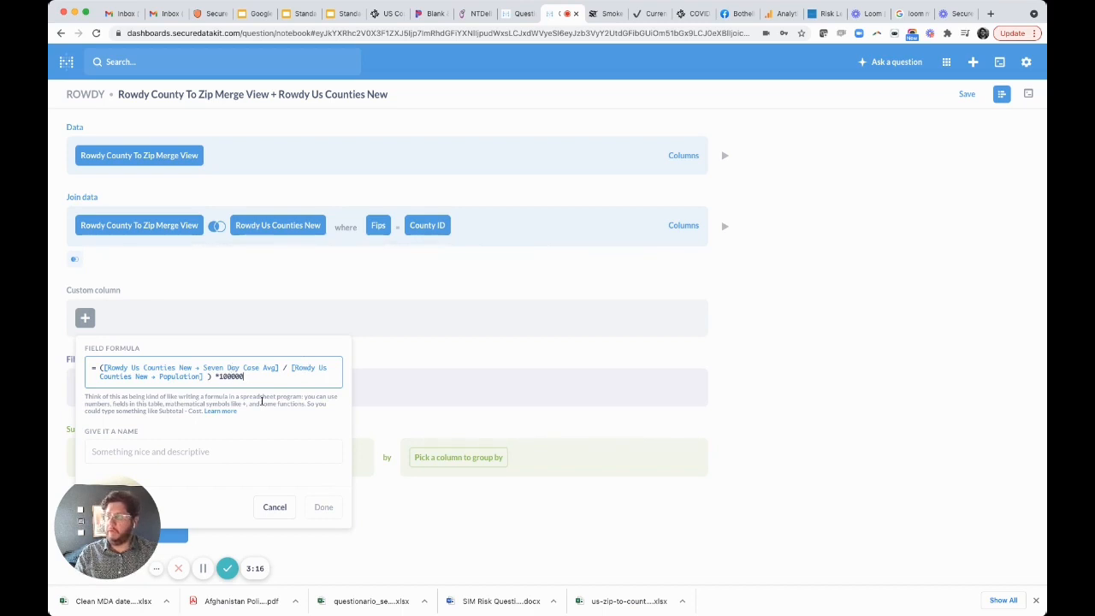
# - Name the custom column Risk Level, add it to the question, and preview the resulting rows
pyautogui.click(207, 443)
pyautogui.write('Risk Level')
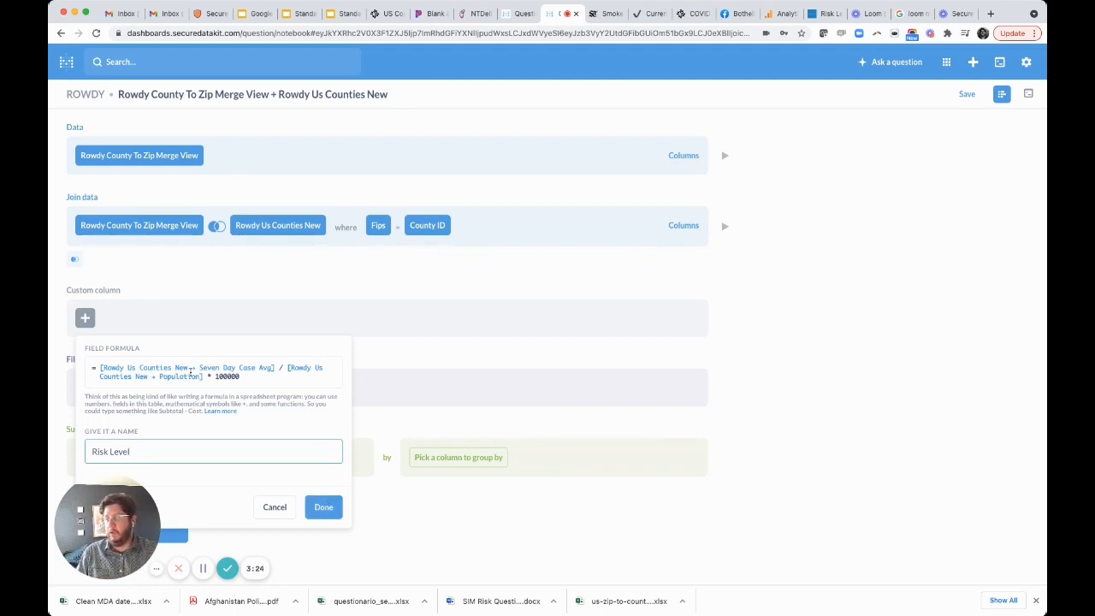
pyautogui.click(327, 505)
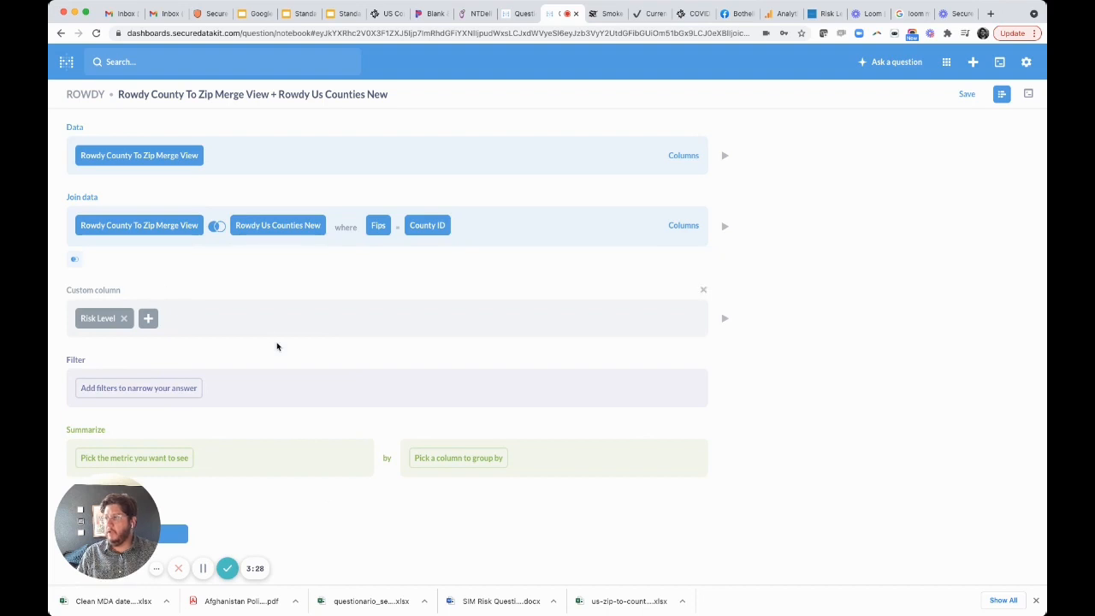
pyautogui.click(725, 319)
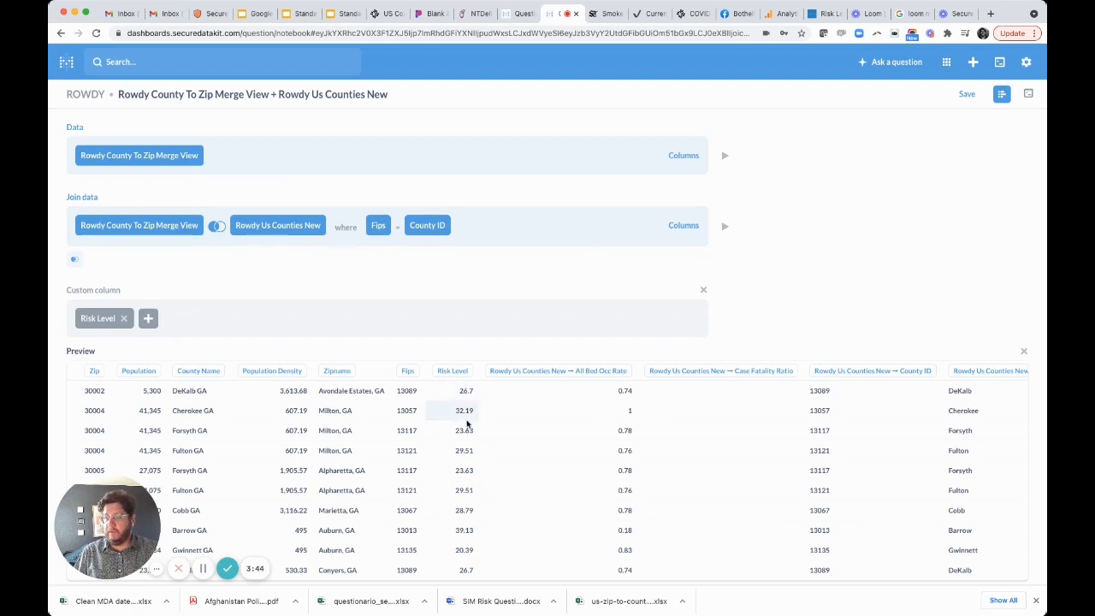
pyautogui.scroll(-2, 467, 425)
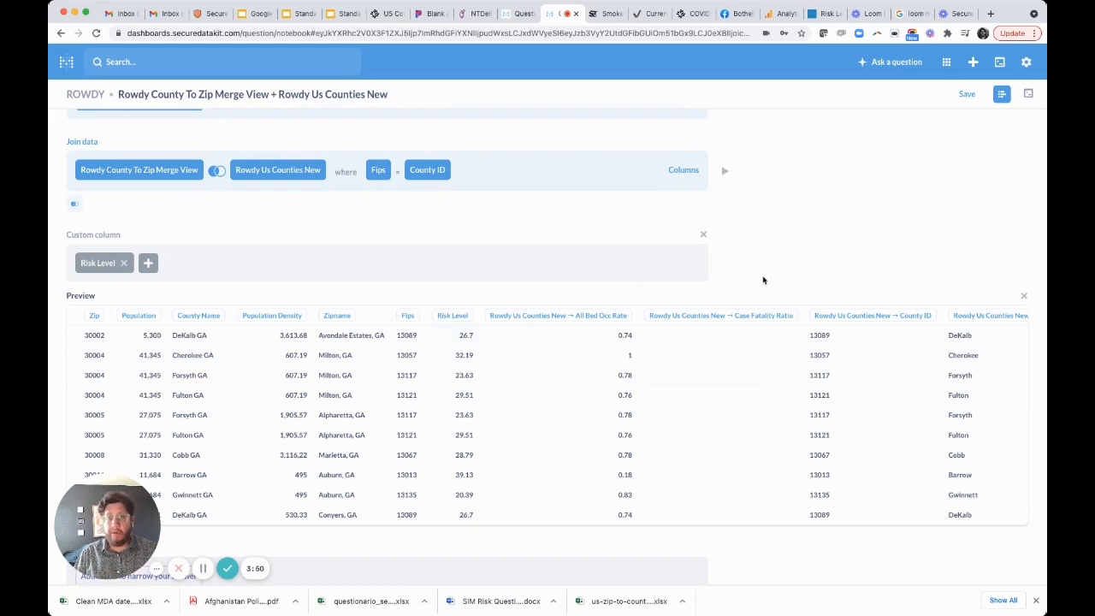
pyautogui.click(1025, 297)
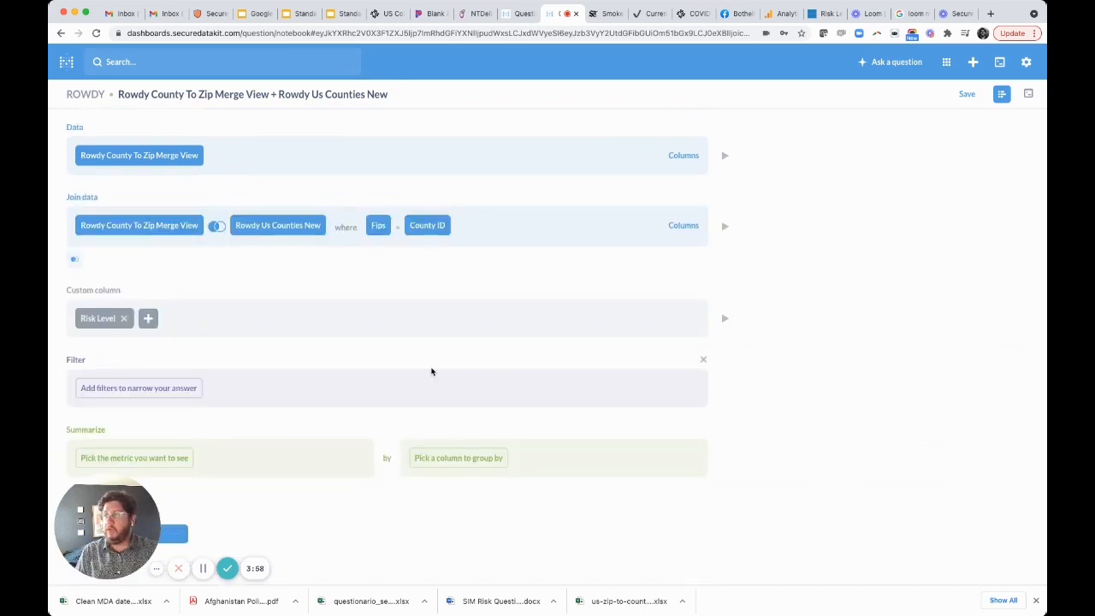
pyautogui.click(170, 392)
pyautogui.click(159, 203)
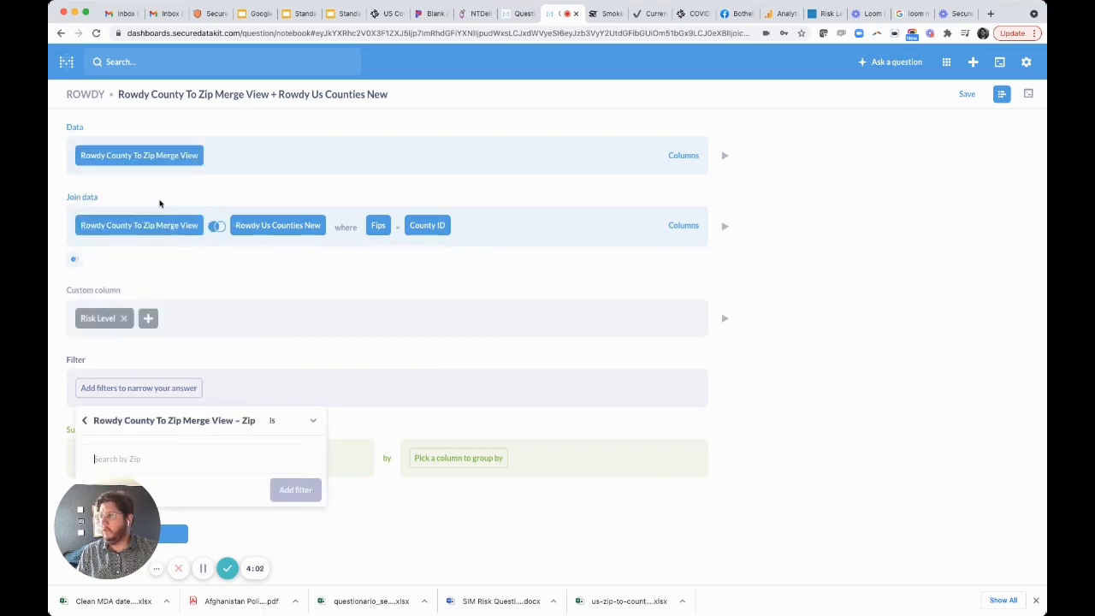
pyautogui.write('30303')
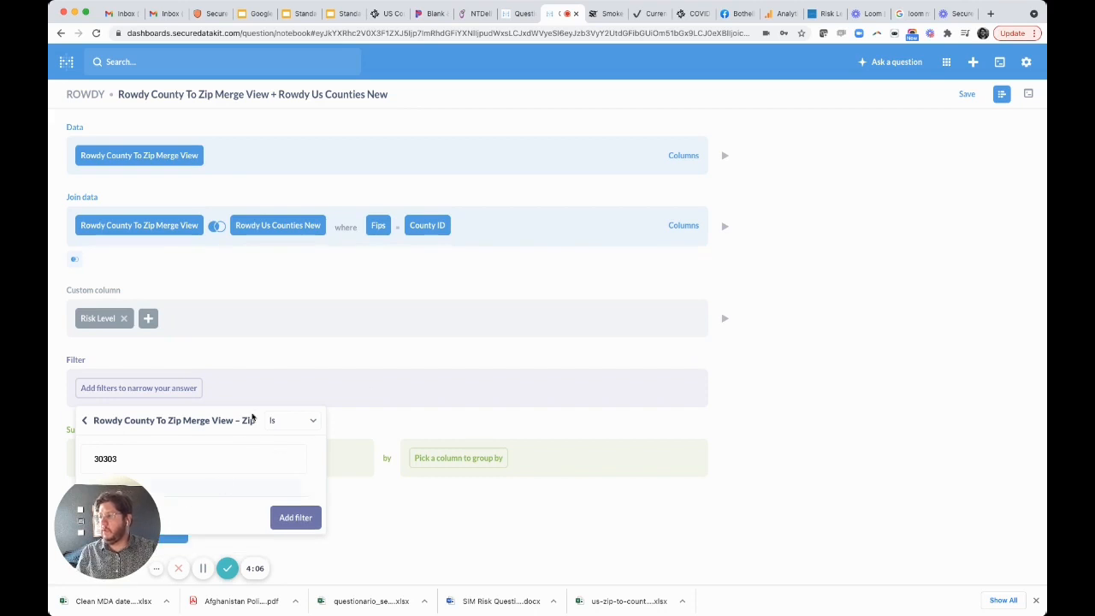
pyautogui.moveTo(116, 523); pyautogui.dragTo(897, 498)
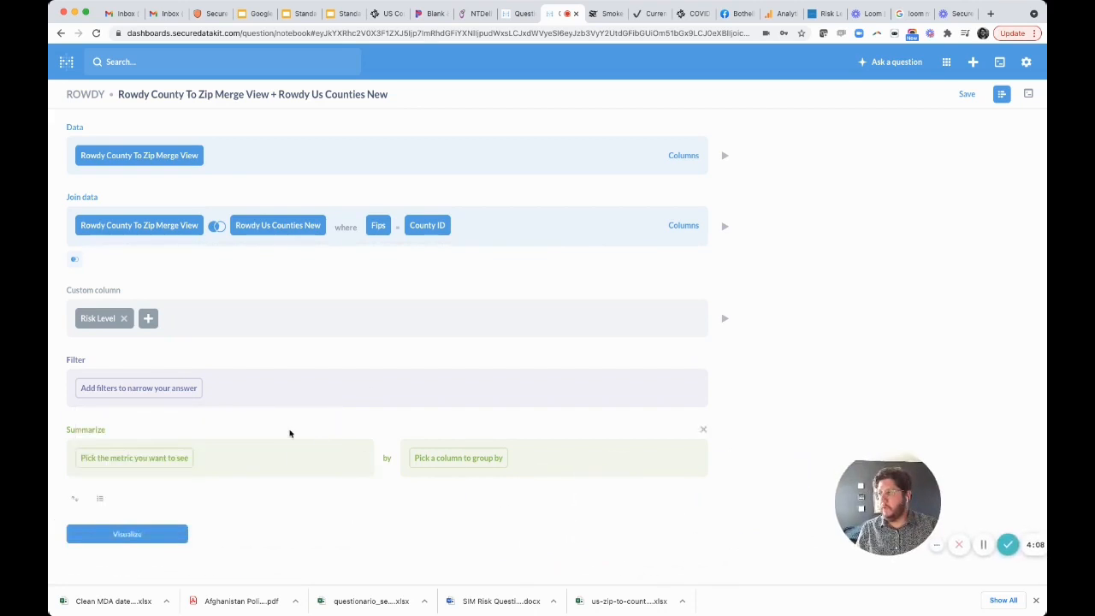
# - Add a filter so the merge view's Zip is 30303, and preview the filtered data
pyautogui.click(146, 387)
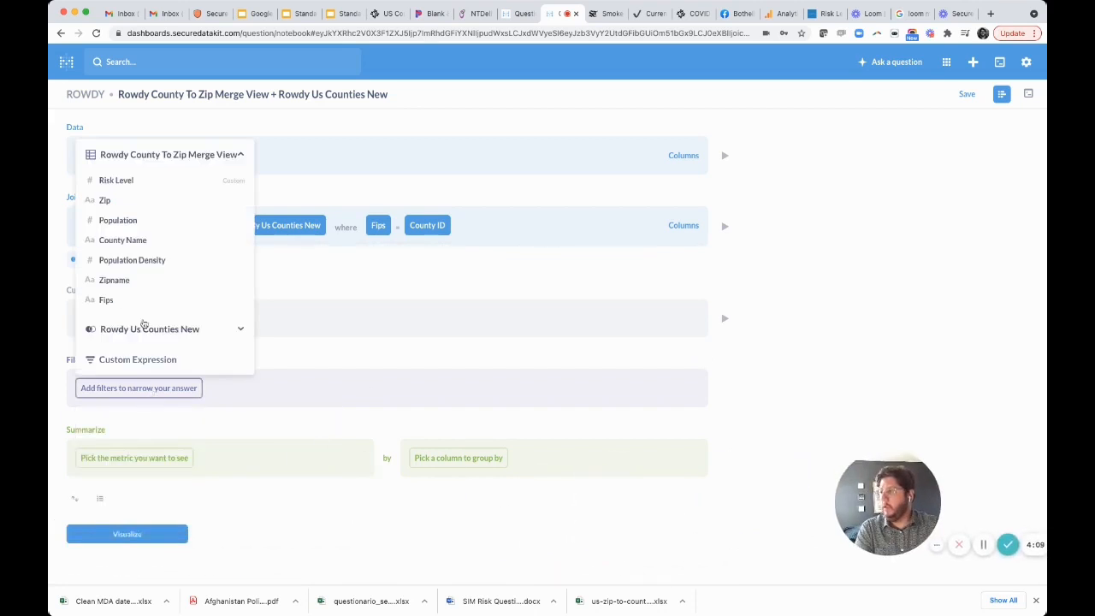
pyautogui.click(129, 200)
pyautogui.write('30303')
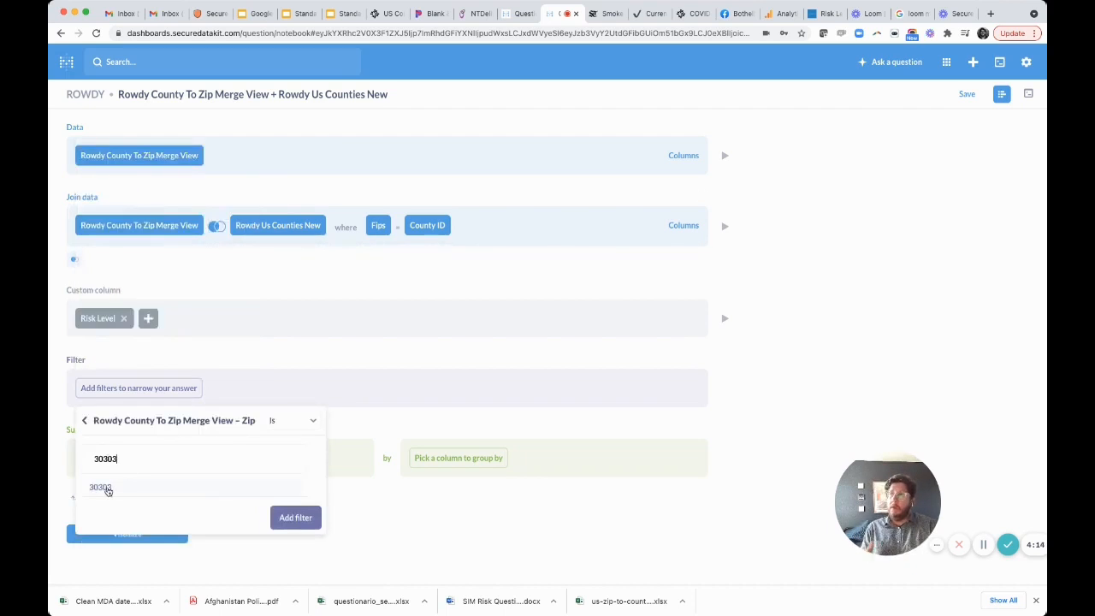
pyautogui.click(107, 489)
pyautogui.click(291, 536)
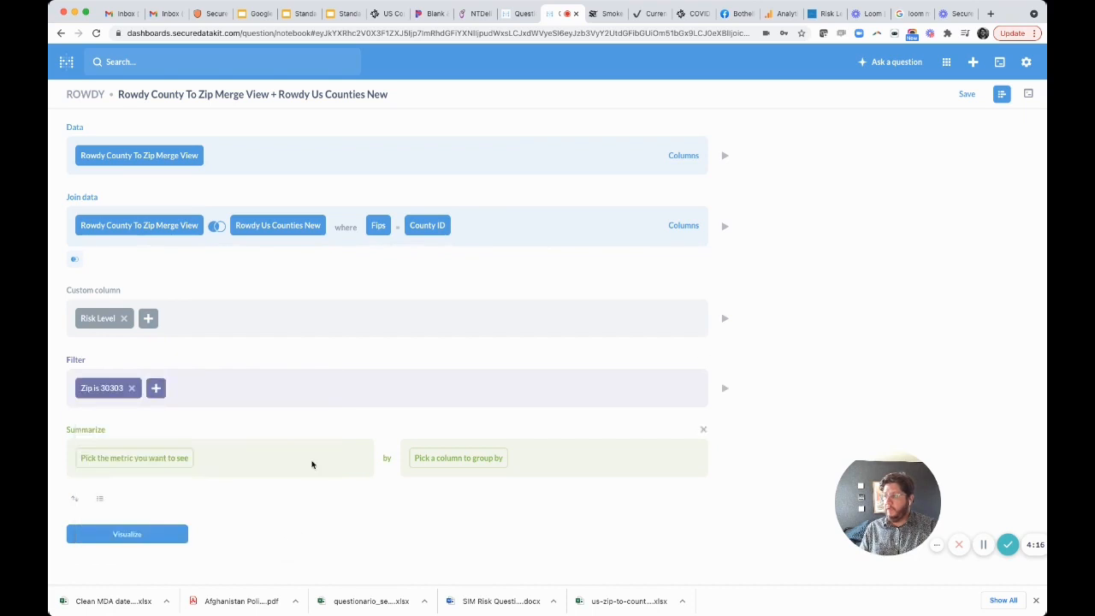
pyautogui.click(724, 389)
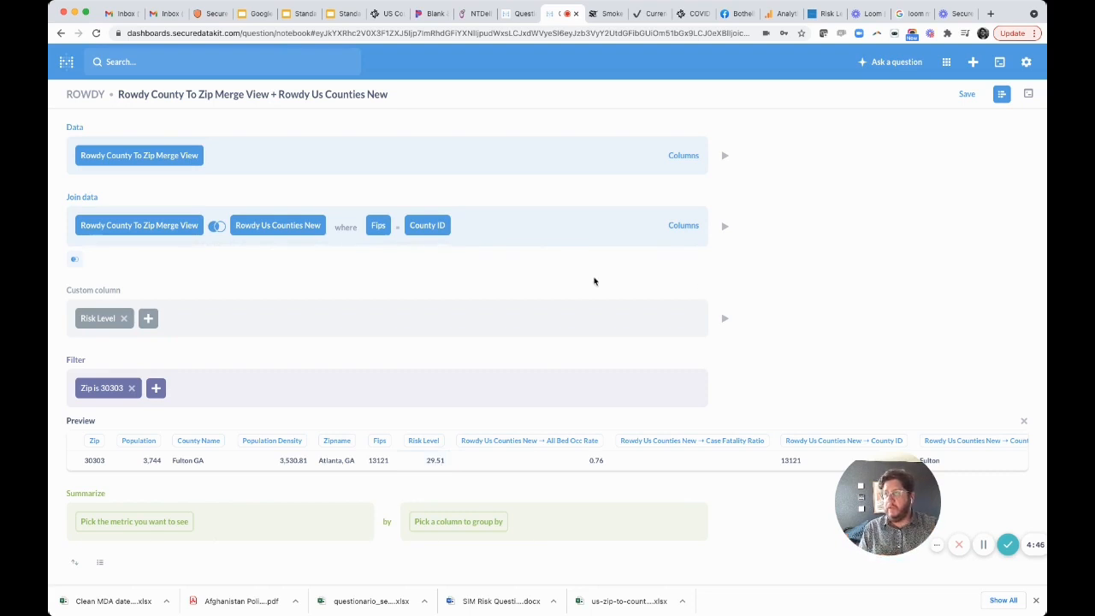
# - Exclude all Rowdy Us Counties New columns from the join's output and refresh the filtered preview
pyautogui.click(693, 229)
pyautogui.click(679, 243)
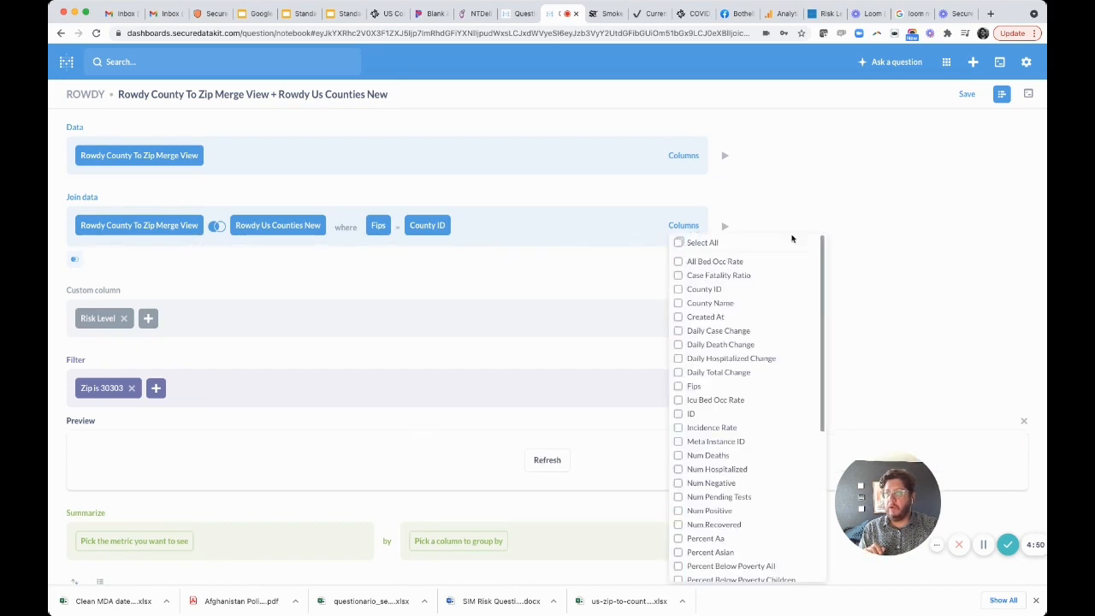
pyautogui.click(885, 252)
pyautogui.click(537, 460)
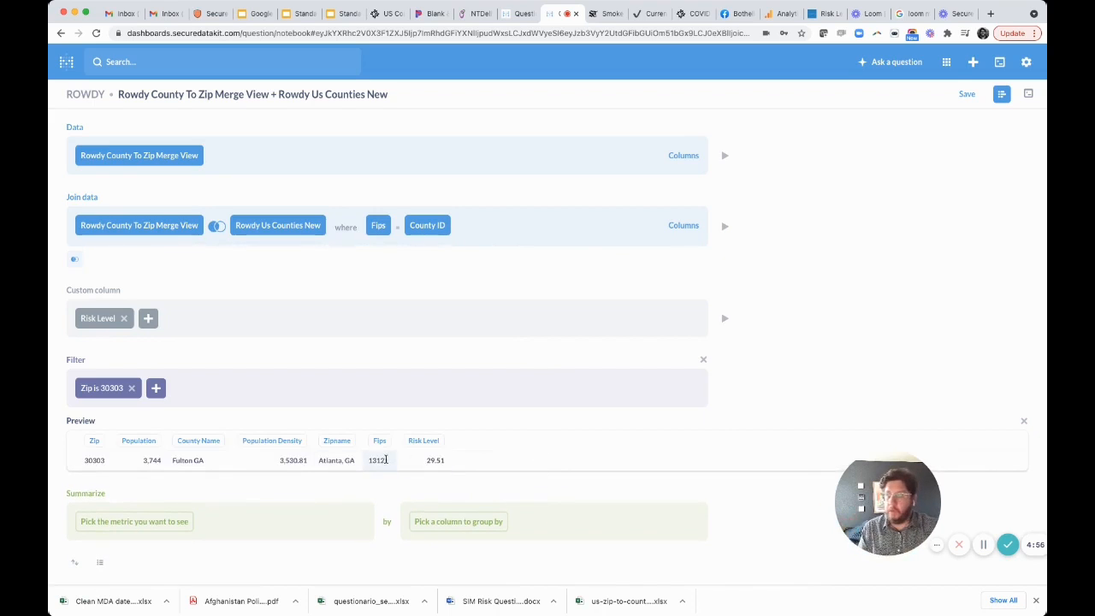
# - Visualize the filtered question and open its table settings
pyautogui.scroll(-1, 325, 484)
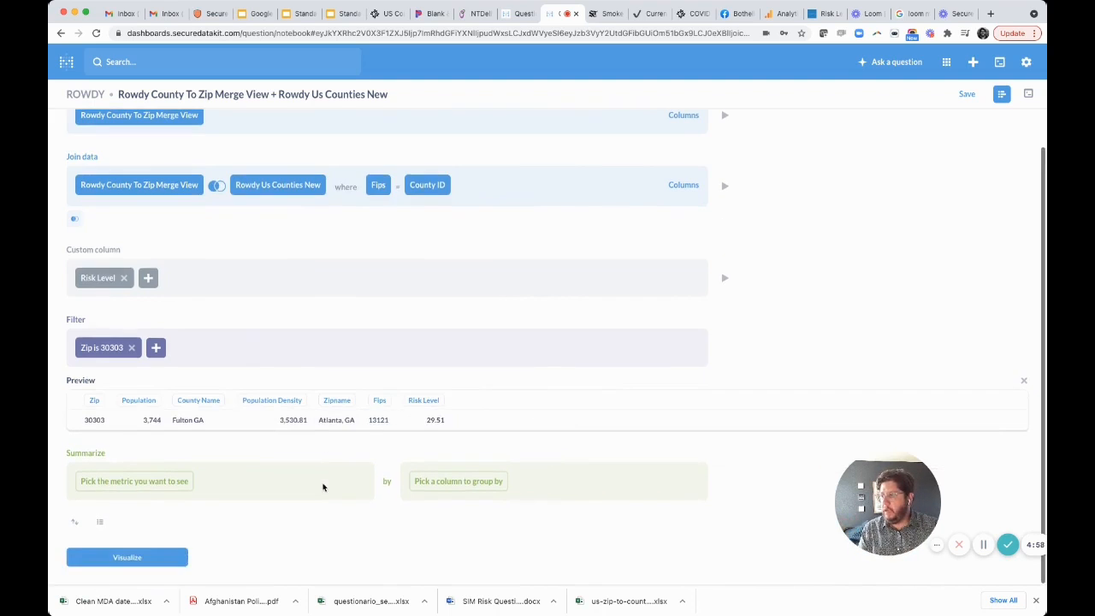
pyautogui.click(133, 558)
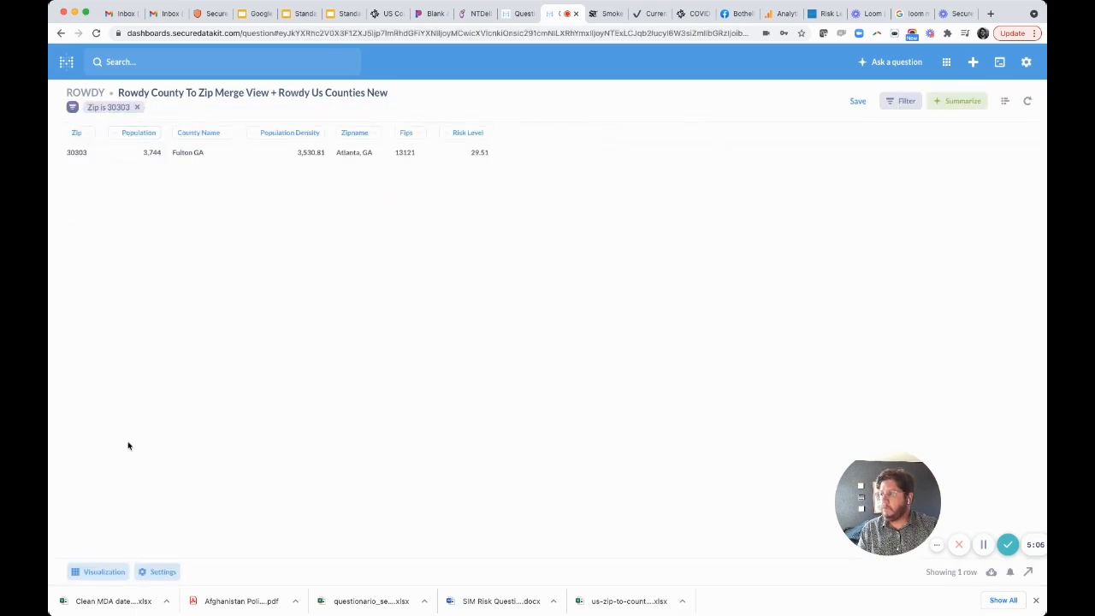
pyautogui.click(101, 572)
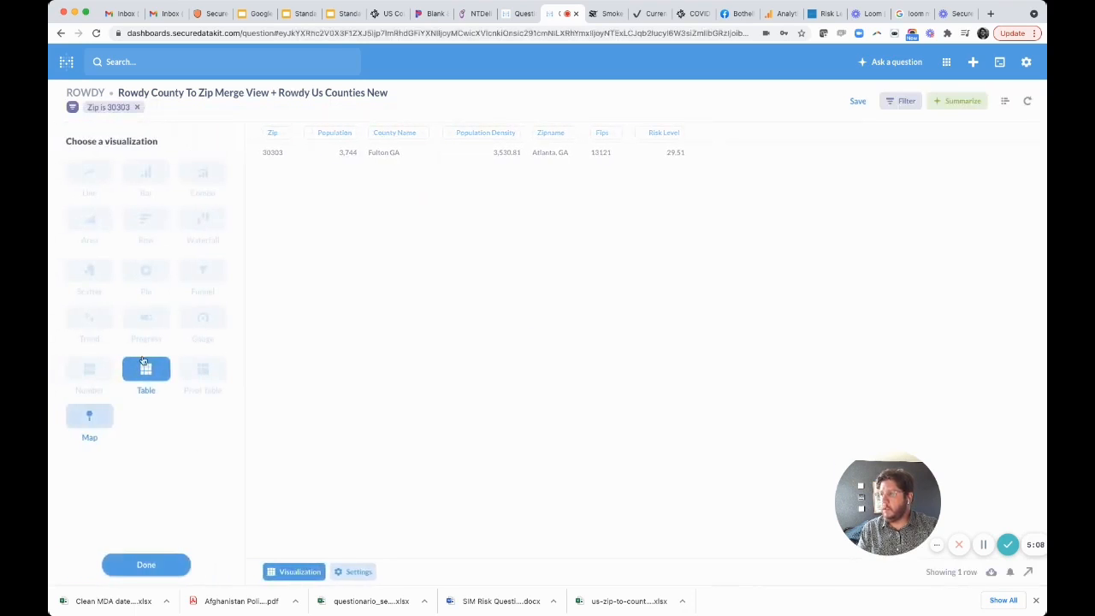
pyautogui.click(349, 573)
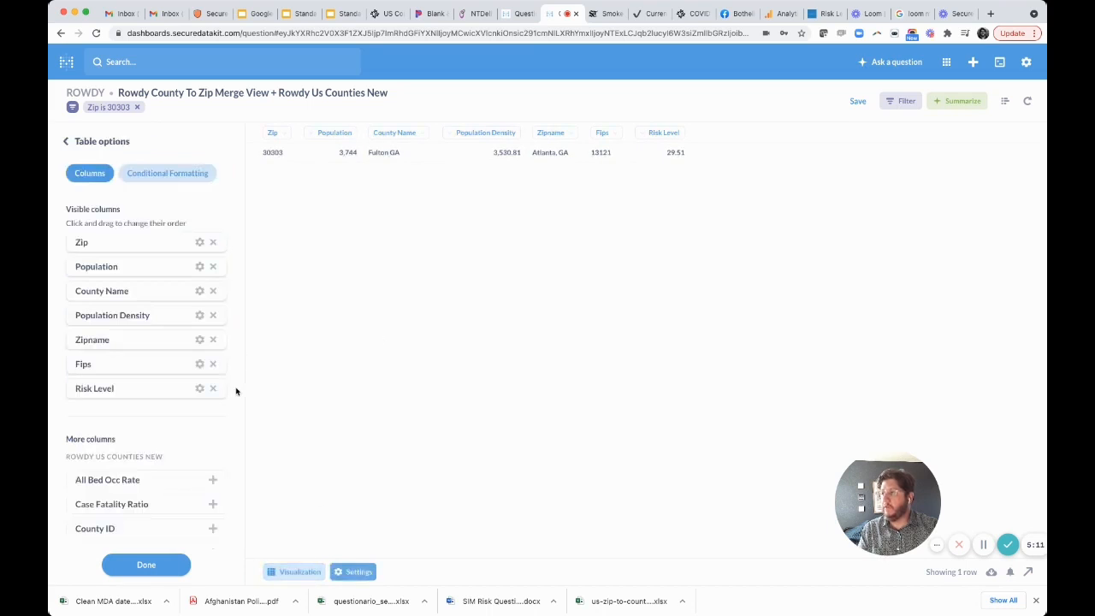
# - Hide the Zip, Population, County Name, Population Density, Zipname and Fips columns, keeping only Risk Level
pyautogui.click(215, 244)
pyautogui.click(215, 244)
pyautogui.click(215, 244)
pyautogui.click(214, 244)
pyautogui.click(215, 244)
pyautogui.click(215, 244)
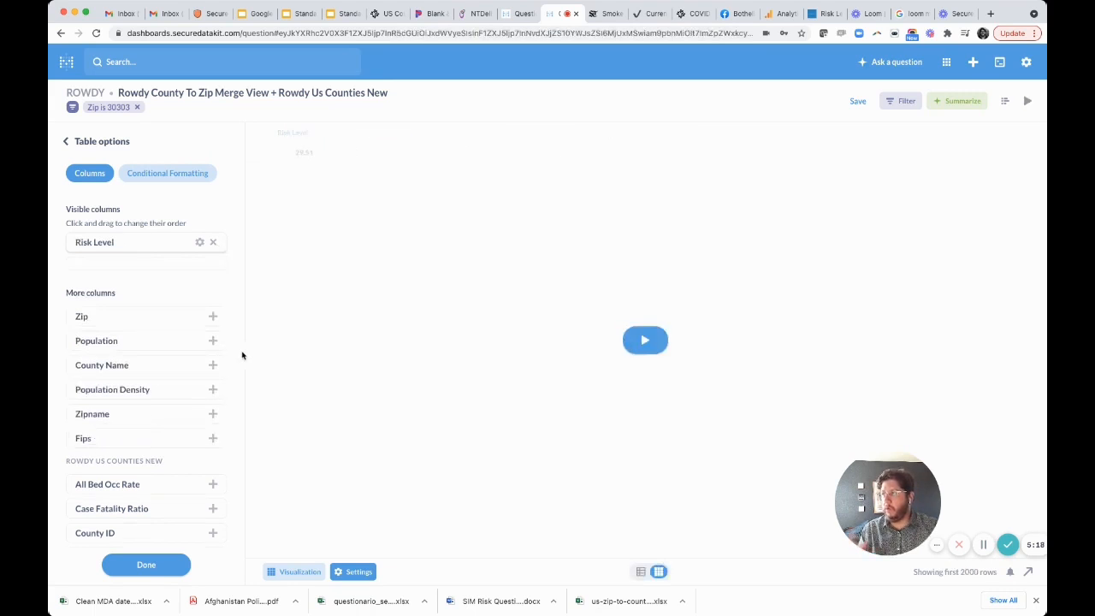
# - Rerun the question and change its visualization to a gauge
pyautogui.click(645, 339)
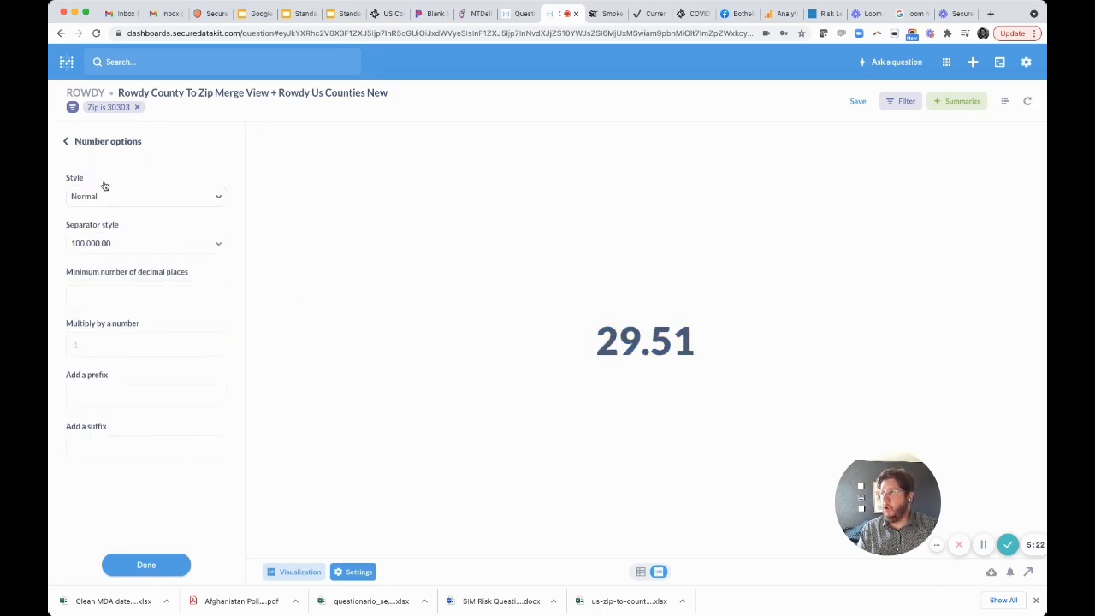
pyautogui.click(103, 142)
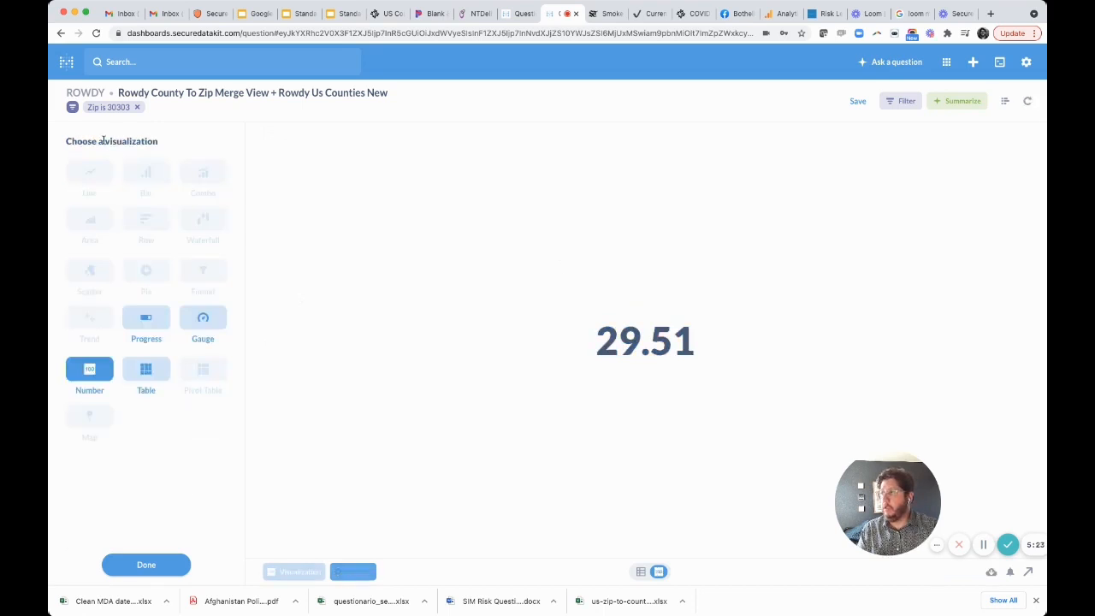
pyautogui.click(203, 325)
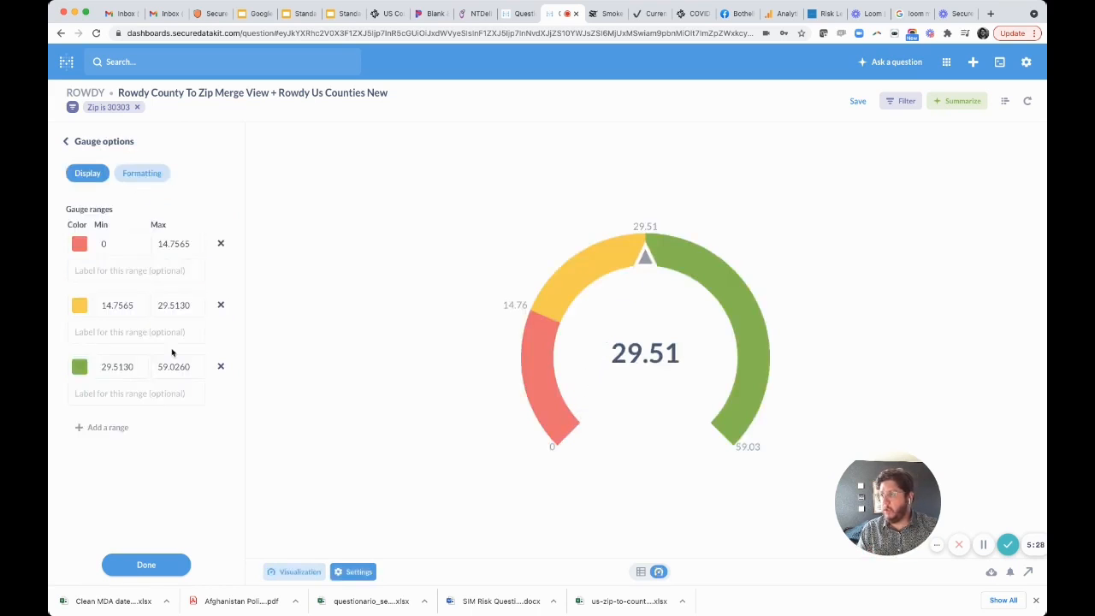
# - Set the green gauge range to a minimum of 0 and a maximum of 1
pyautogui.doubleClick(120, 365)
pyautogui.write('0')
pyautogui.press('Tab')
pyautogui.write('1')
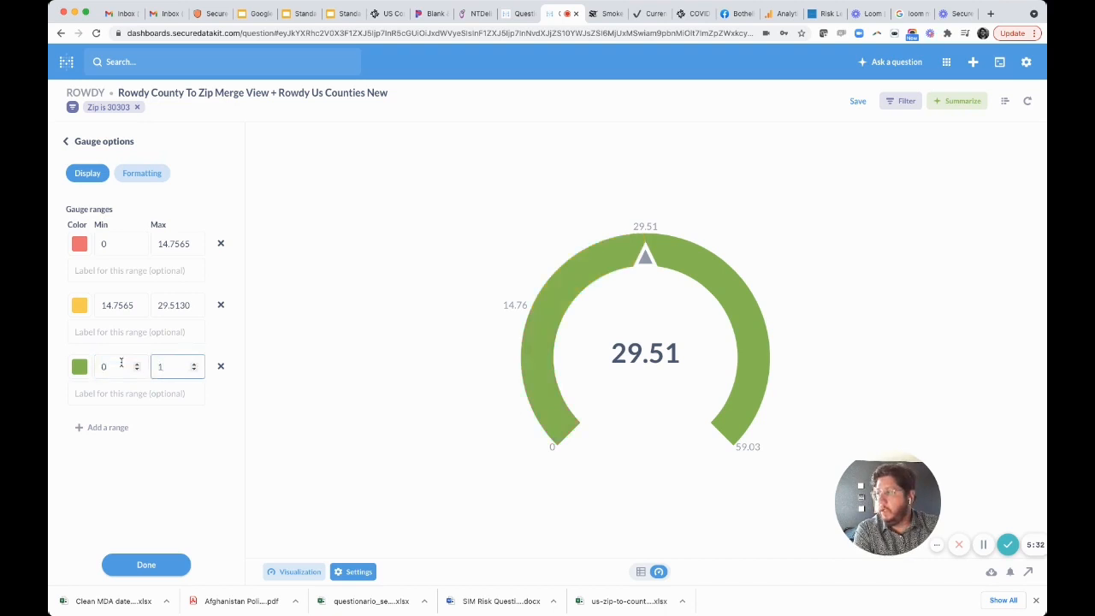
pyautogui.click(234, 447)
# - Set the yellow gauge range to a minimum of 1 and a maximum of 10
pyautogui.click(107, 308)
pyautogui.doubleClick(107, 308)
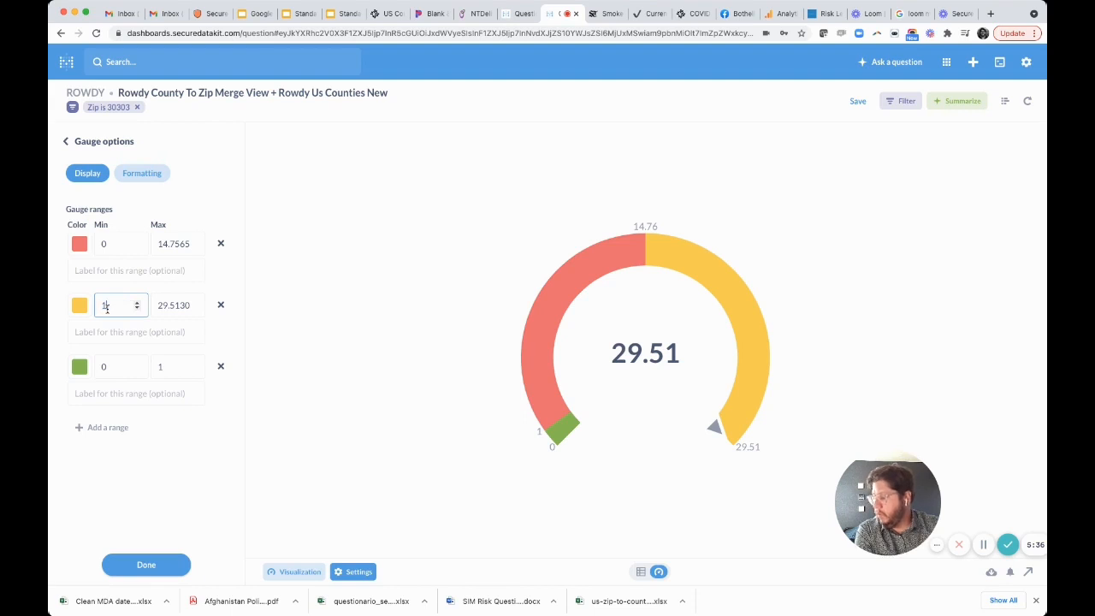
pyautogui.write('1')
pyautogui.press('Tab')
pyautogui.write('10')
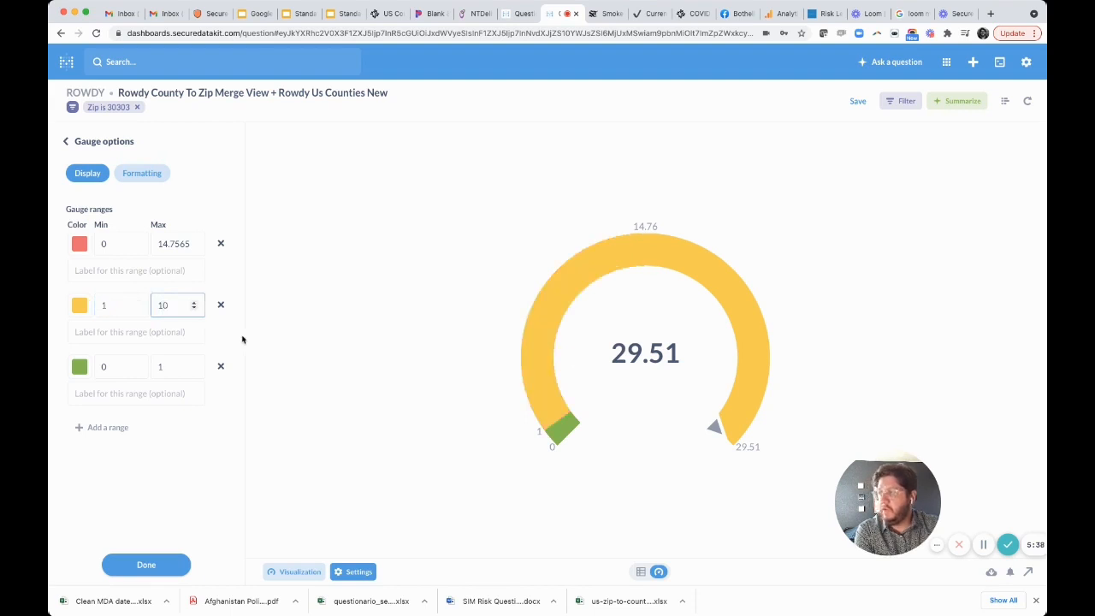
# - Add an orange gauge range with a minimum of 10 and a maximum of 25
pyautogui.click(340, 346)
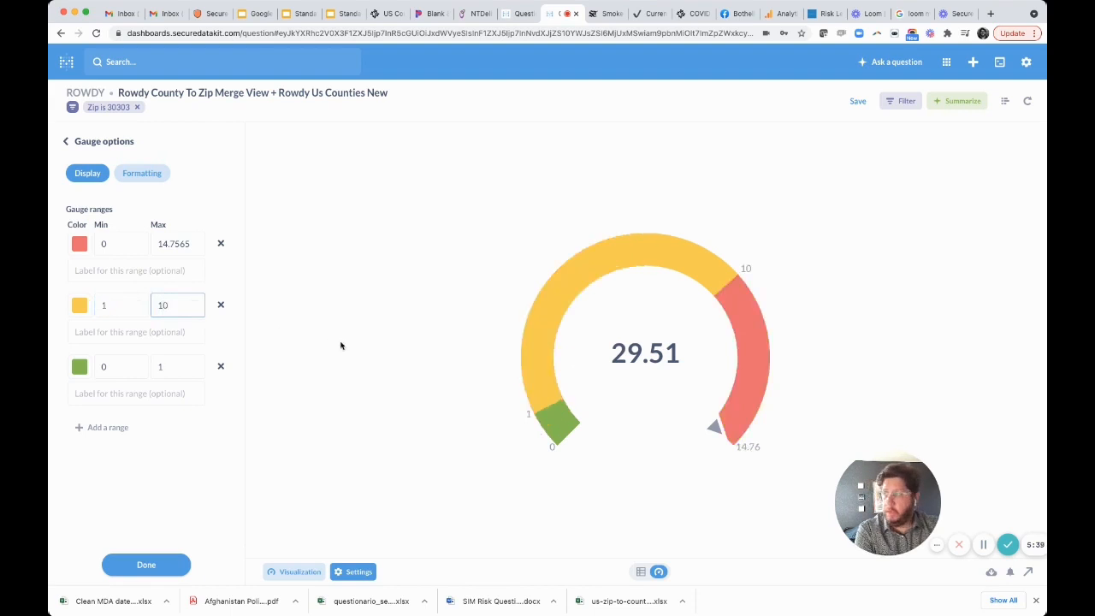
pyautogui.click(104, 426)
pyautogui.click(79, 428)
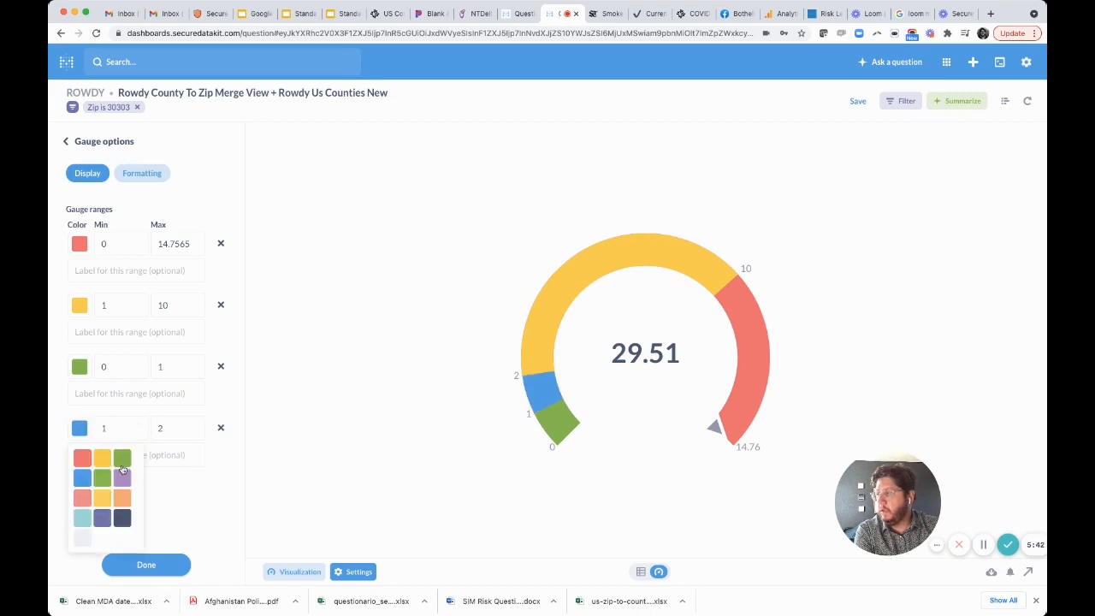
pyautogui.click(121, 497)
pyautogui.click(115, 427)
pyautogui.write('0')
pyautogui.press('Tab')
pyautogui.write('25')
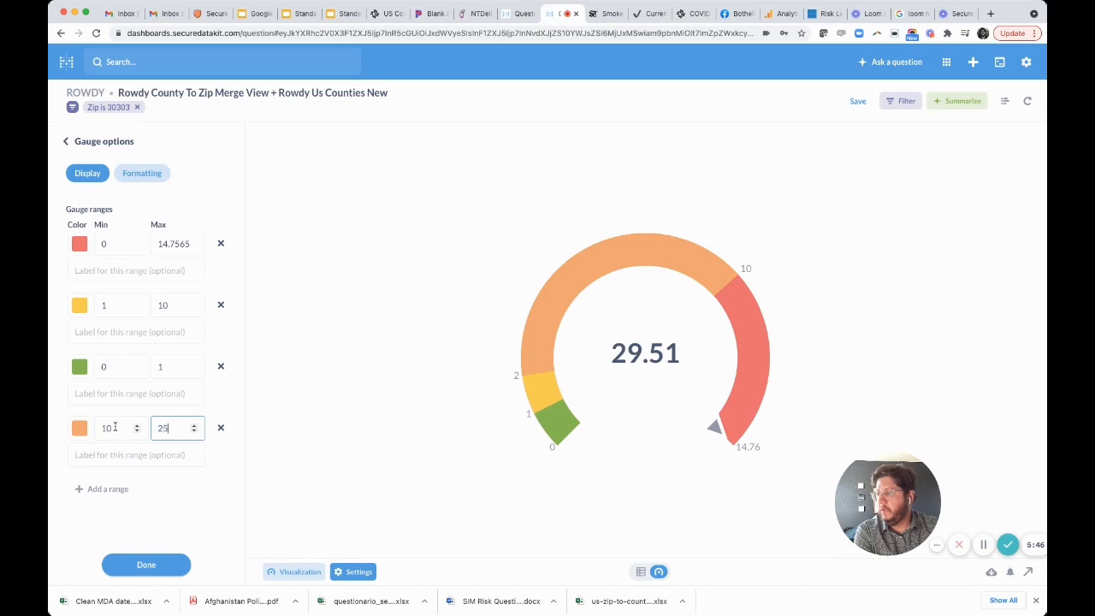
# - Set the red gauge range to a minimum of 25 and a maximum of 50
pyautogui.click(118, 244)
pyautogui.press('BackSpace')
pyautogui.write('25')
pyautogui.press('Tab')
pyautogui.write('50')
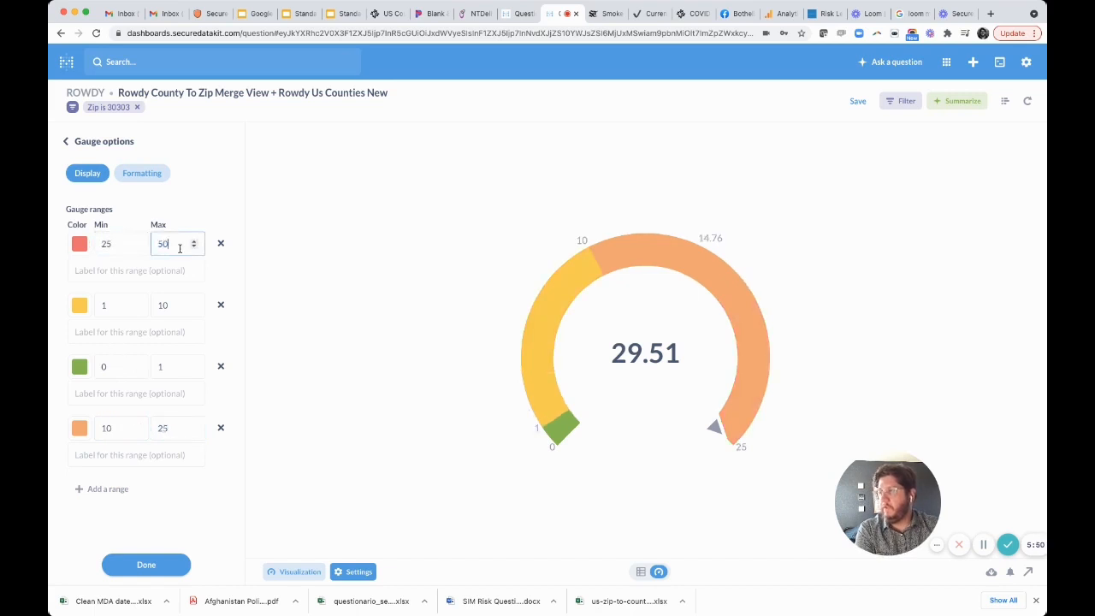
pyautogui.click(246, 259)
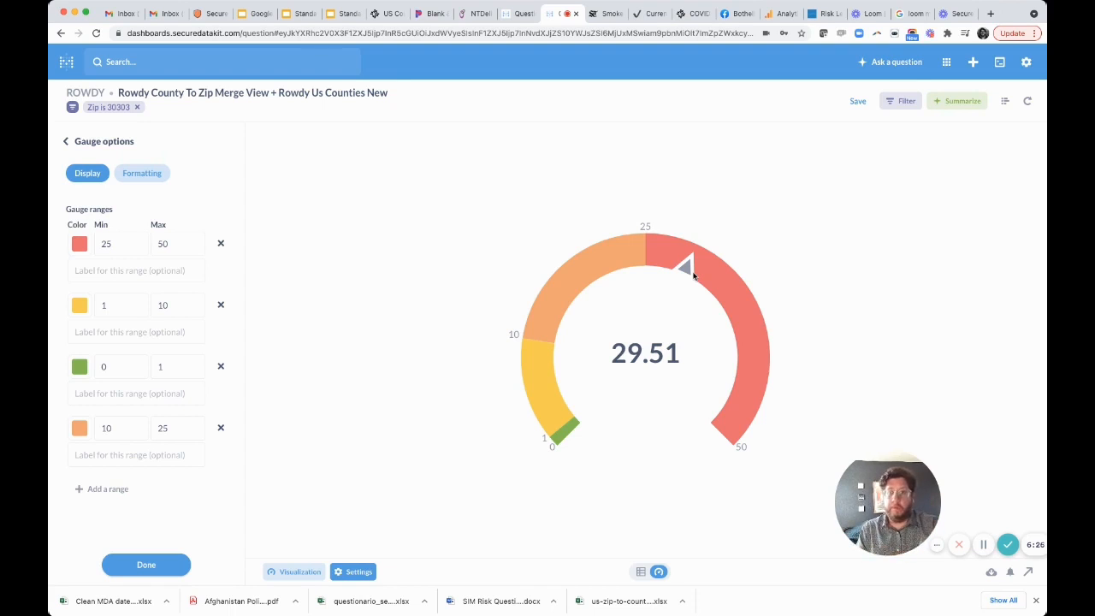
# - Start sharing the question and save it as "Fulton County Risk Assessment" in the Our analytics collection
pyautogui.click(1029, 573)
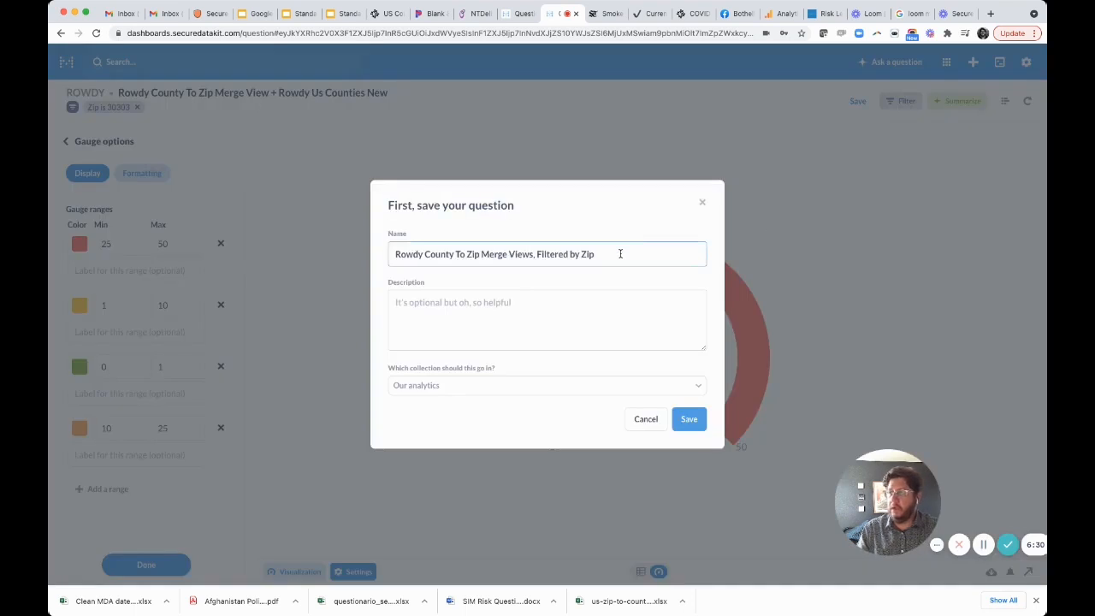
pyautogui.press('super+a')
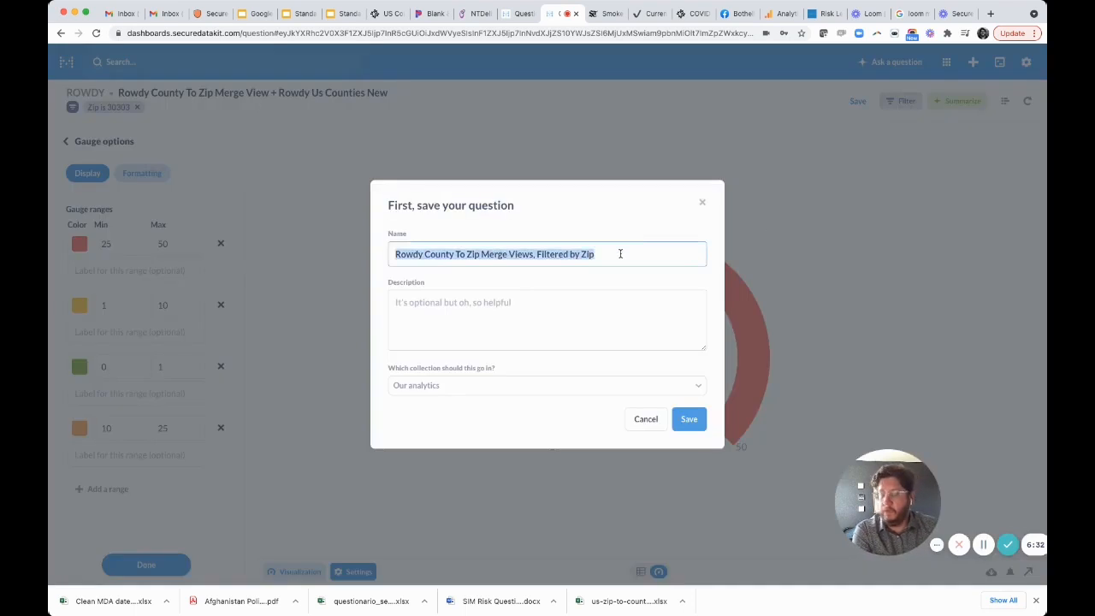
pyautogui.write('Fulton County ')
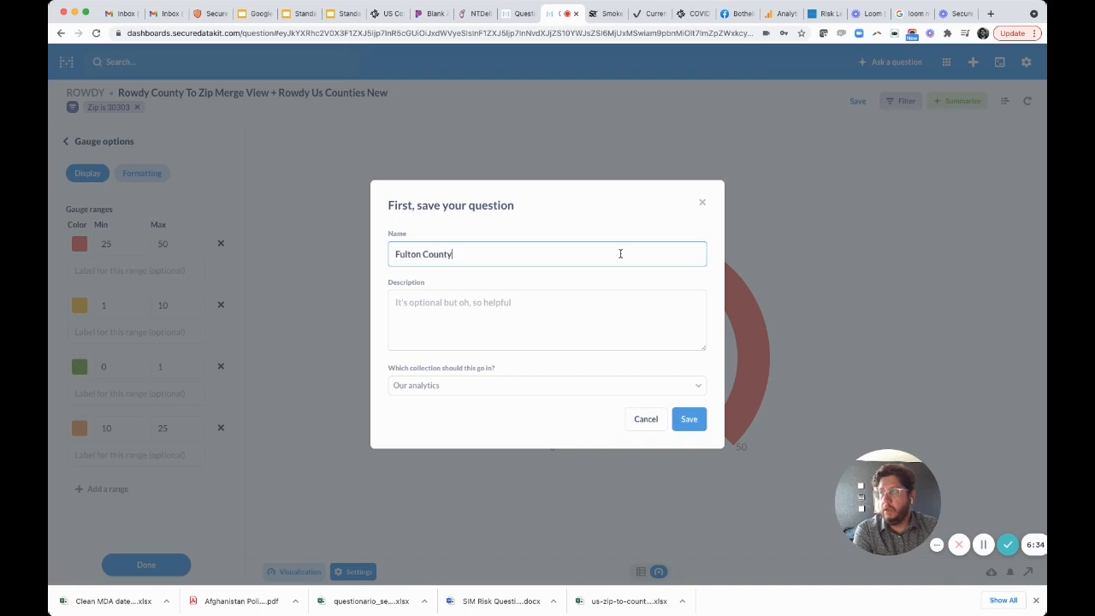
pyautogui.write('Risk Ass')
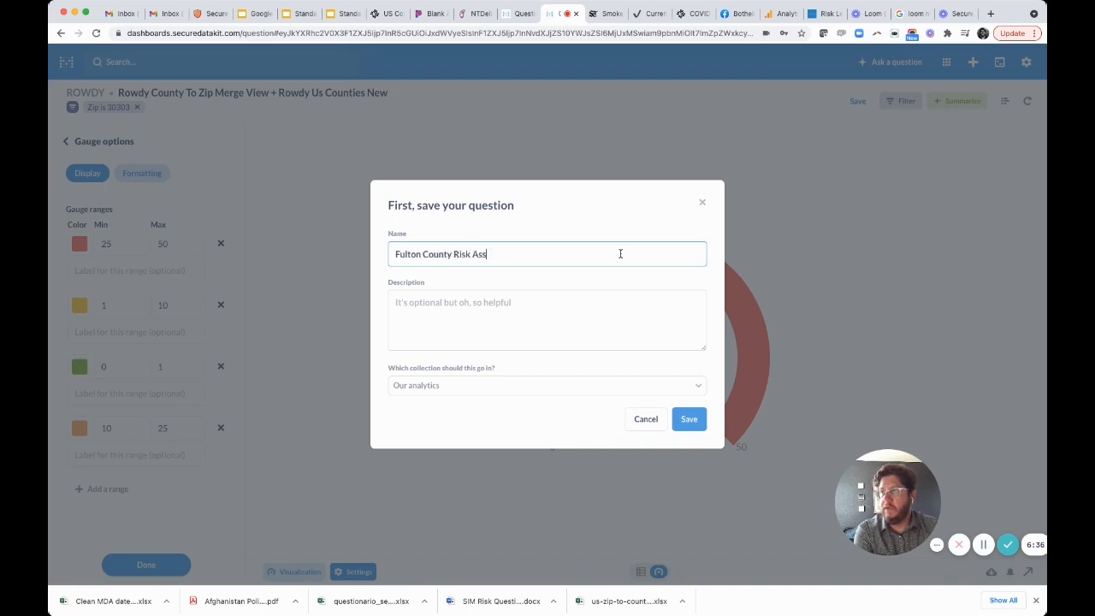
pyautogui.write('essment')
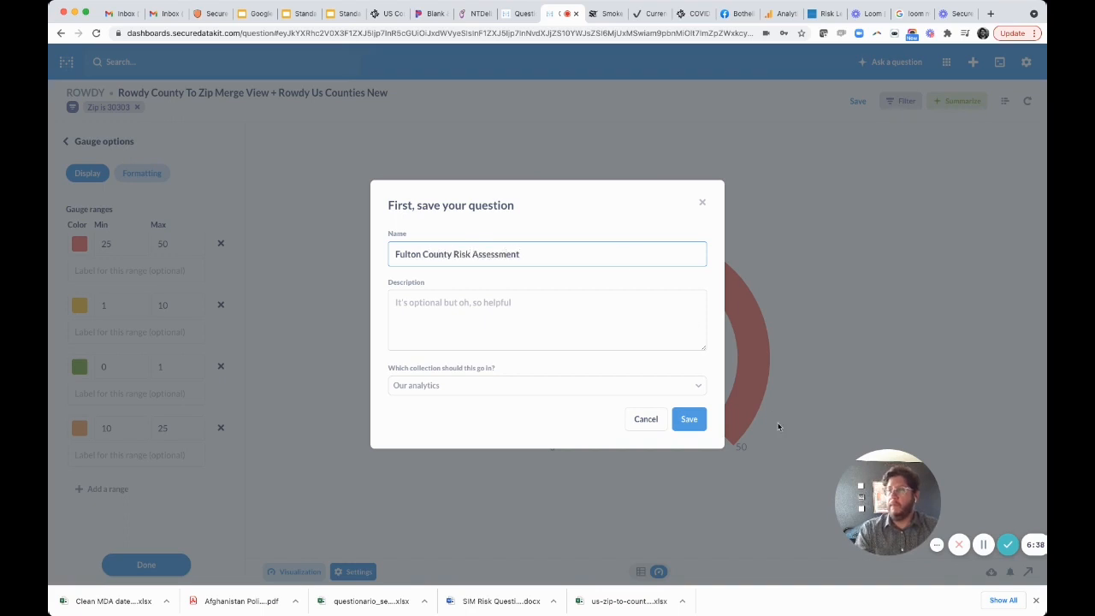
pyautogui.click(689, 424)
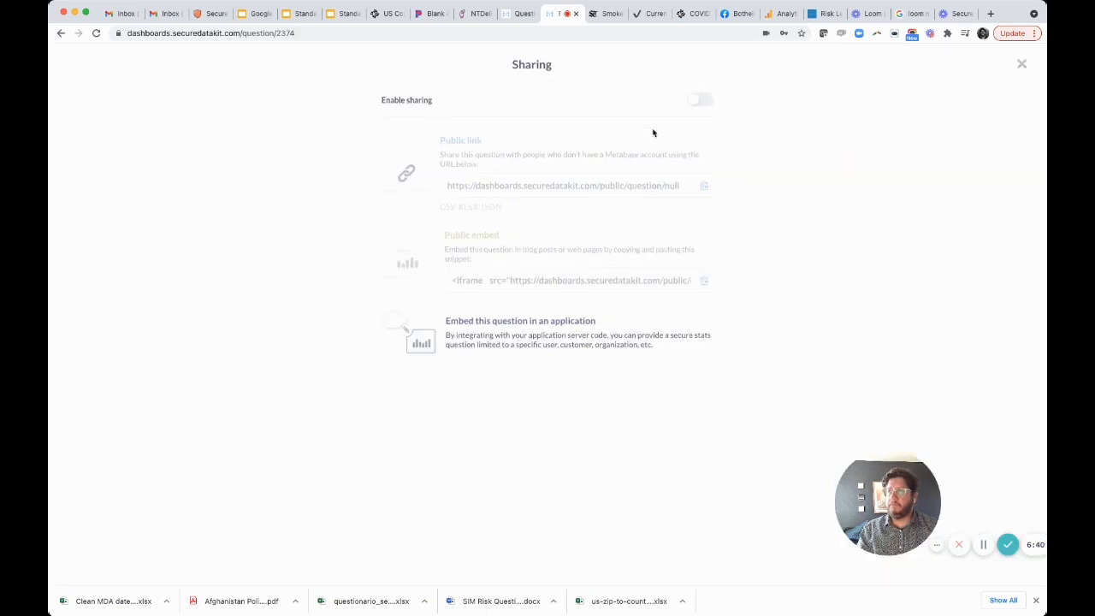
# - Enable public sharing for the question and open its copied public link in the browser
pyautogui.click(697, 104)
pyautogui.click(592, 186)
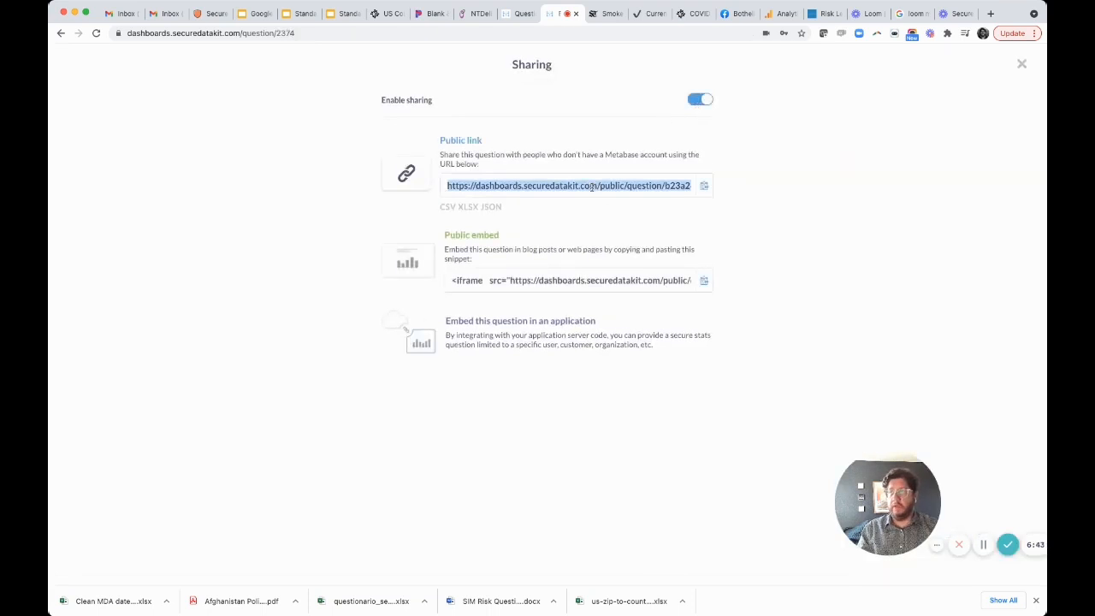
pyautogui.click(577, 36)
pyautogui.write('https://dashboards.securedatakit.com/public/question/b23a26b8-c039-4eb9-97d9-5299952cbb86')
pyautogui.press('Return')
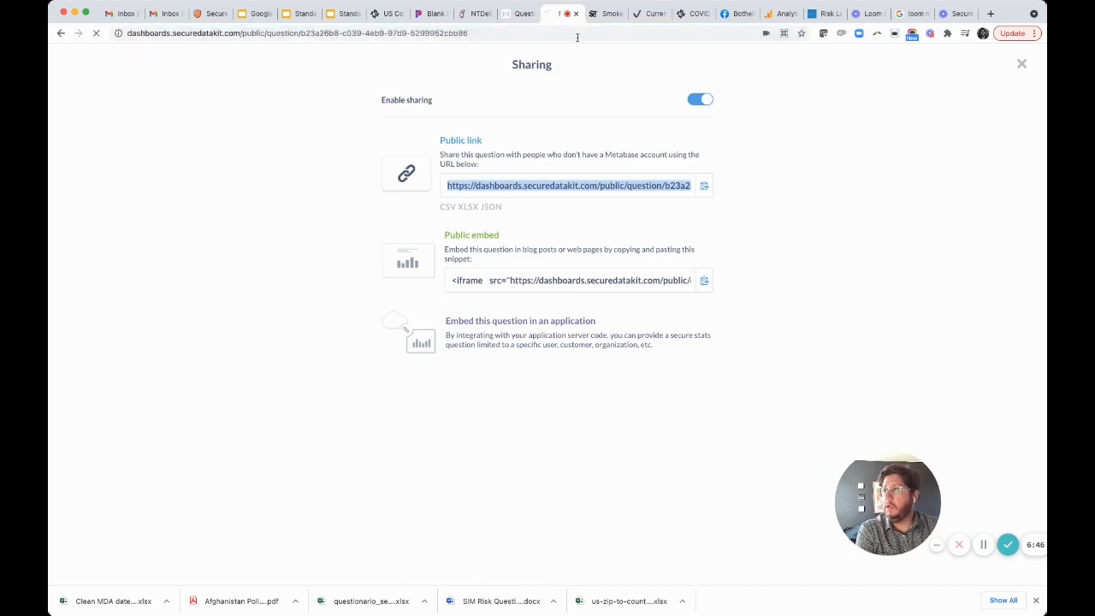